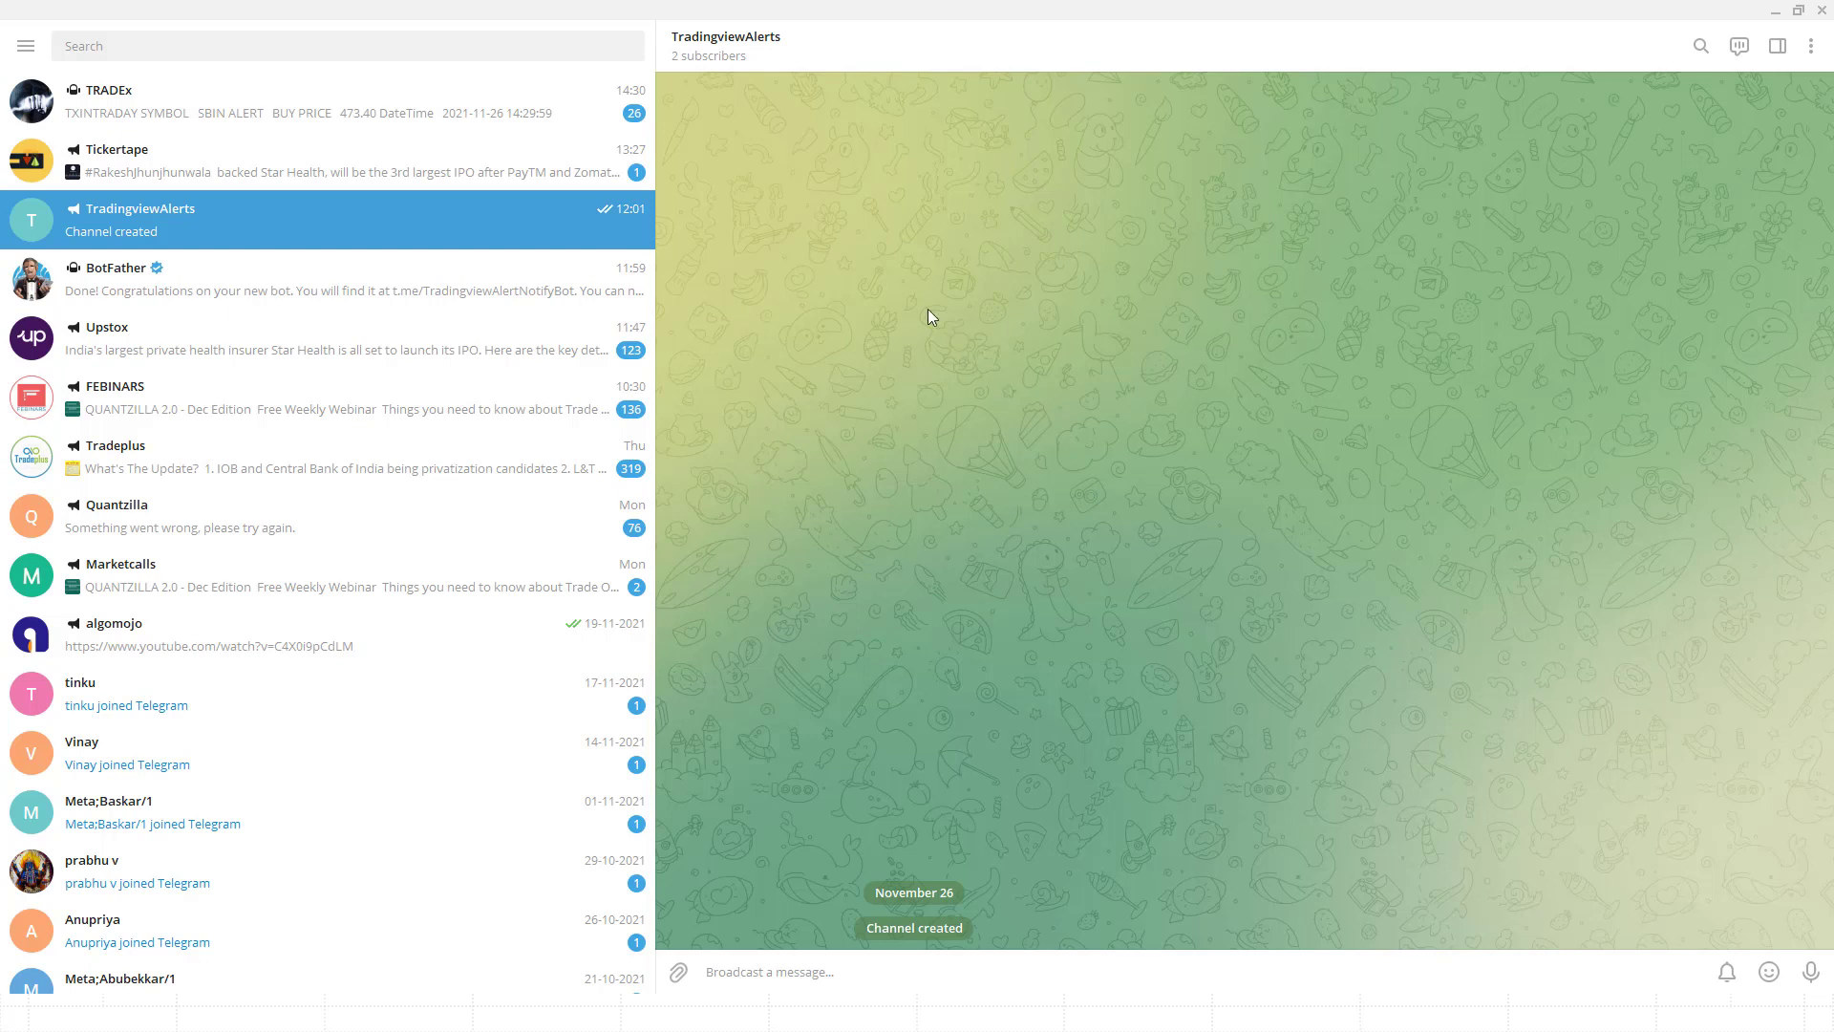
With the TradingviewAlerts channel shown, start a search in the chat list.
{"action": "left_click", "coordinate": [289, 42]}
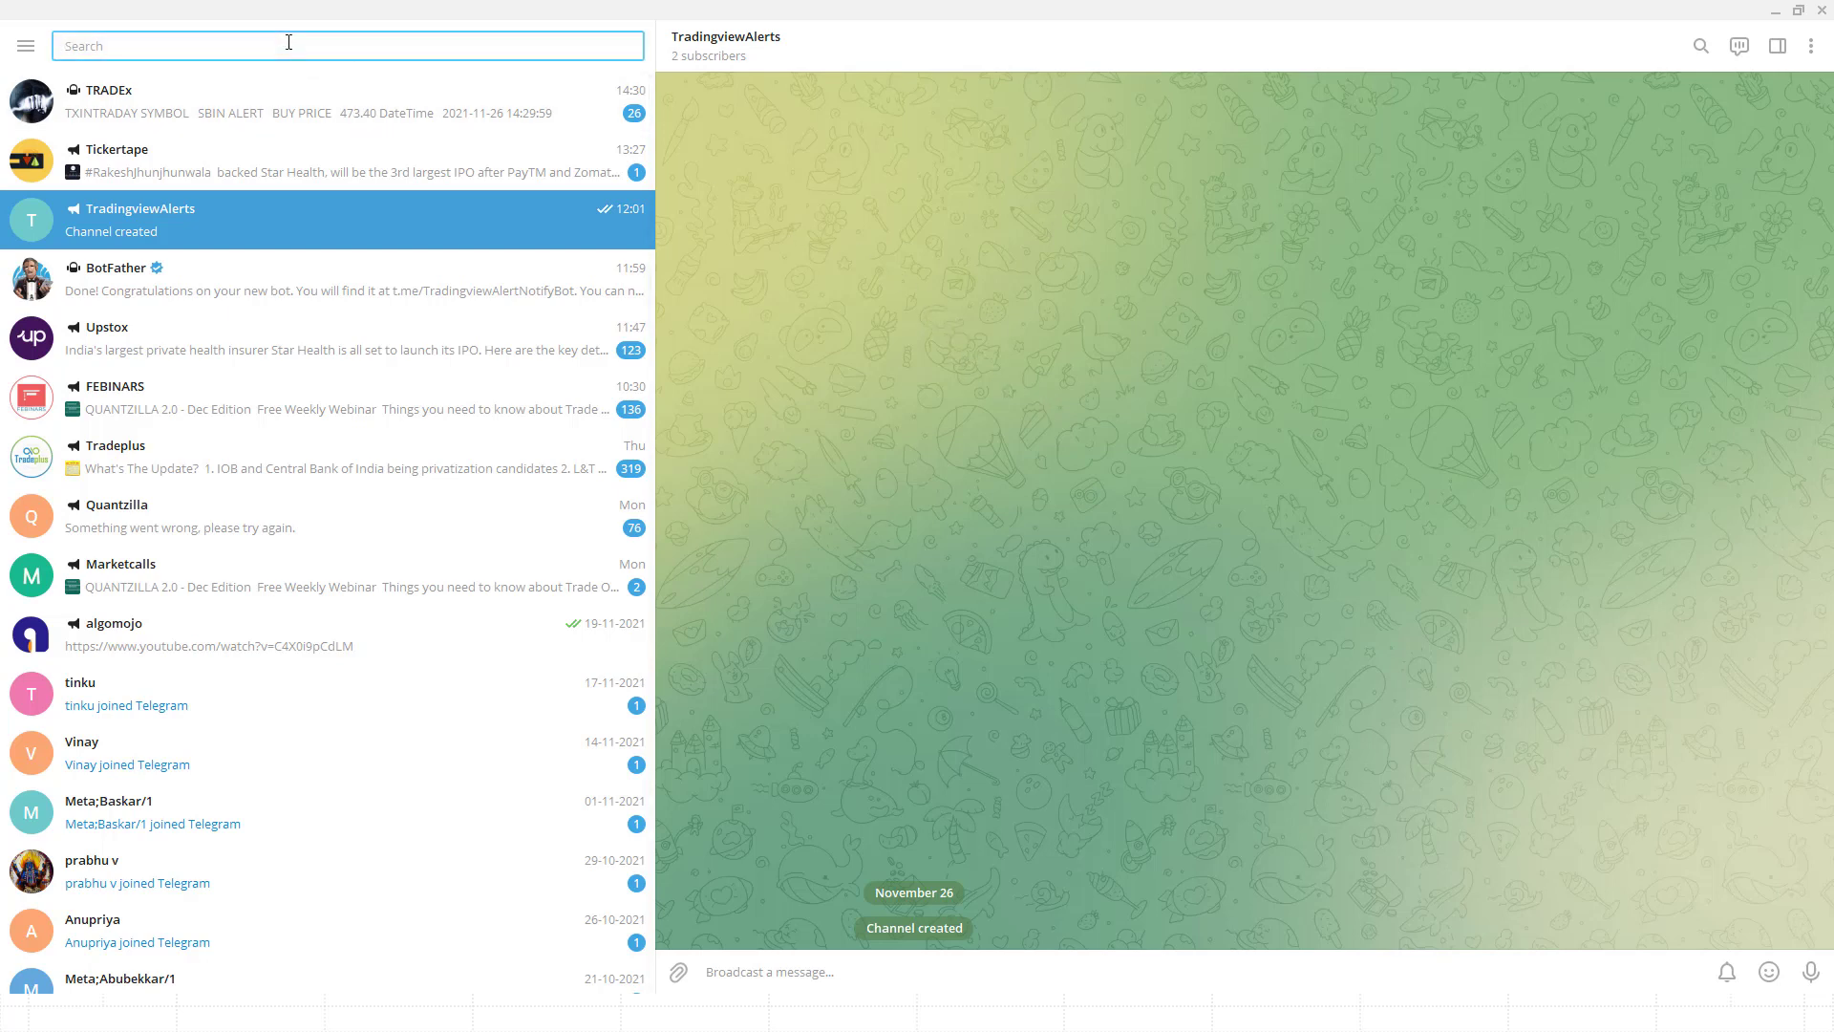
{"action": "type", "text": "@botfa"}
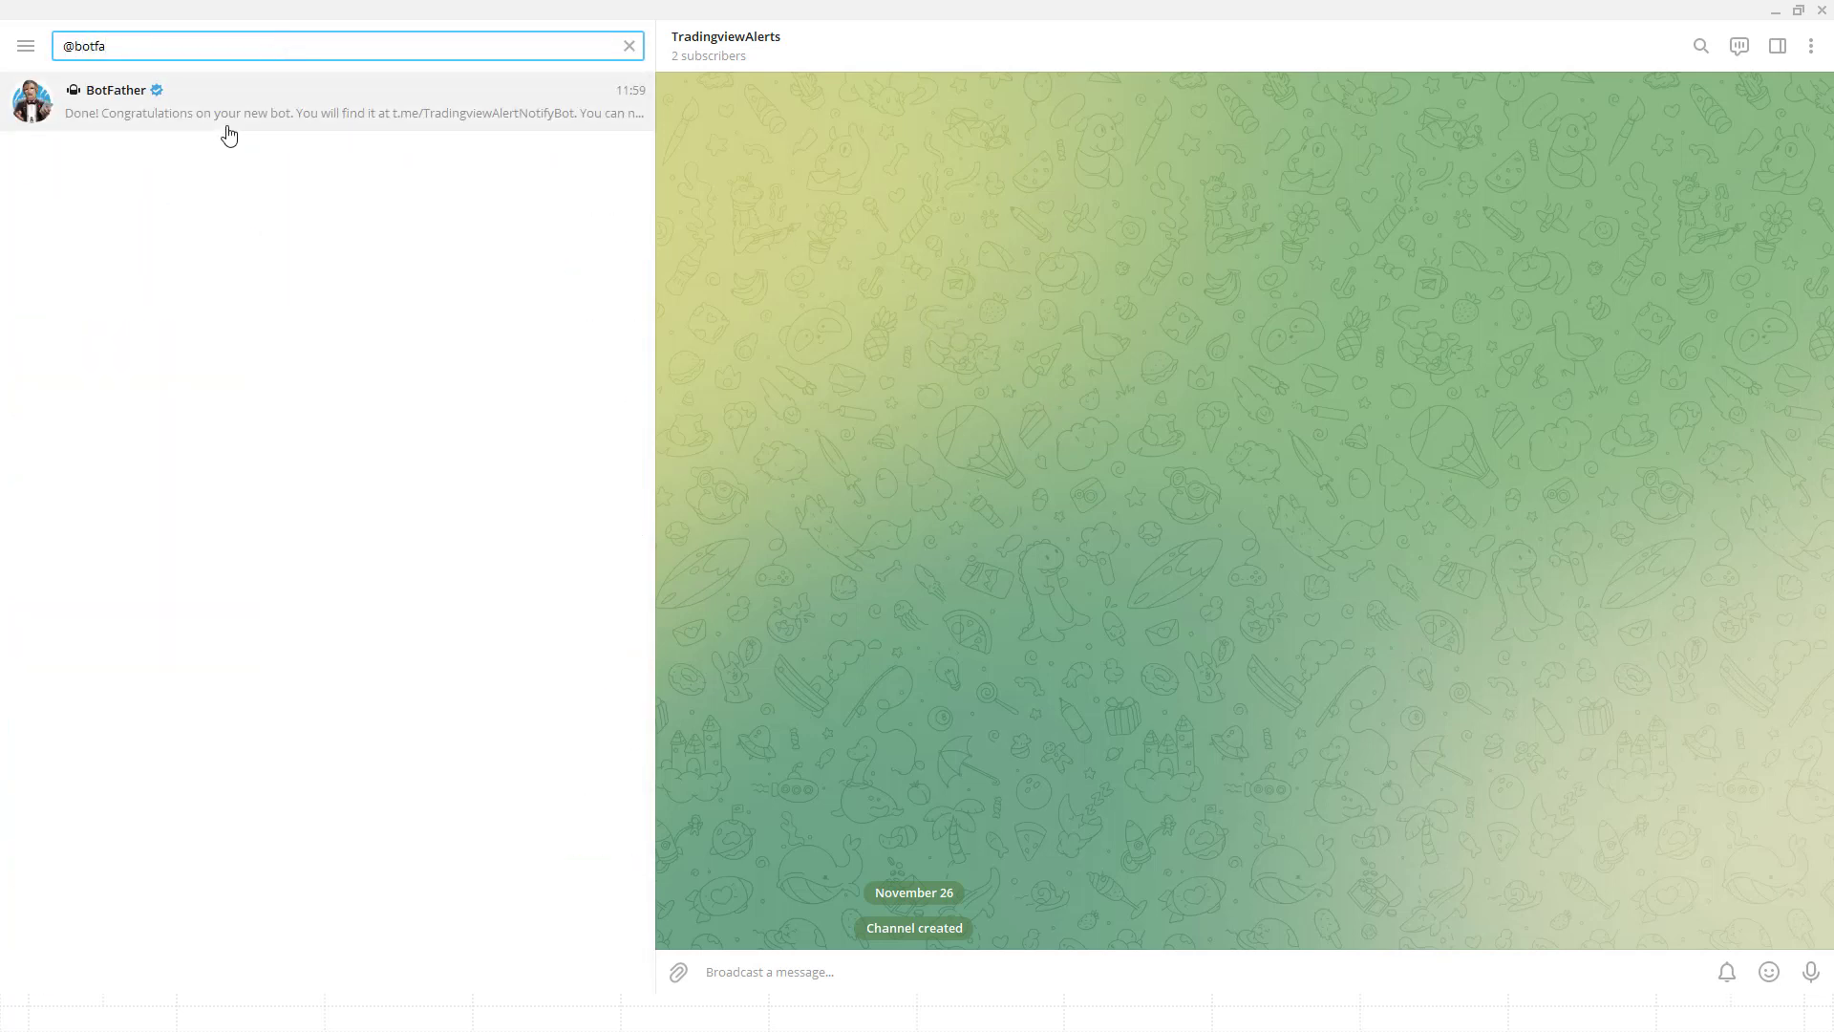
{"action": "left_click", "coordinate": [210, 113]}
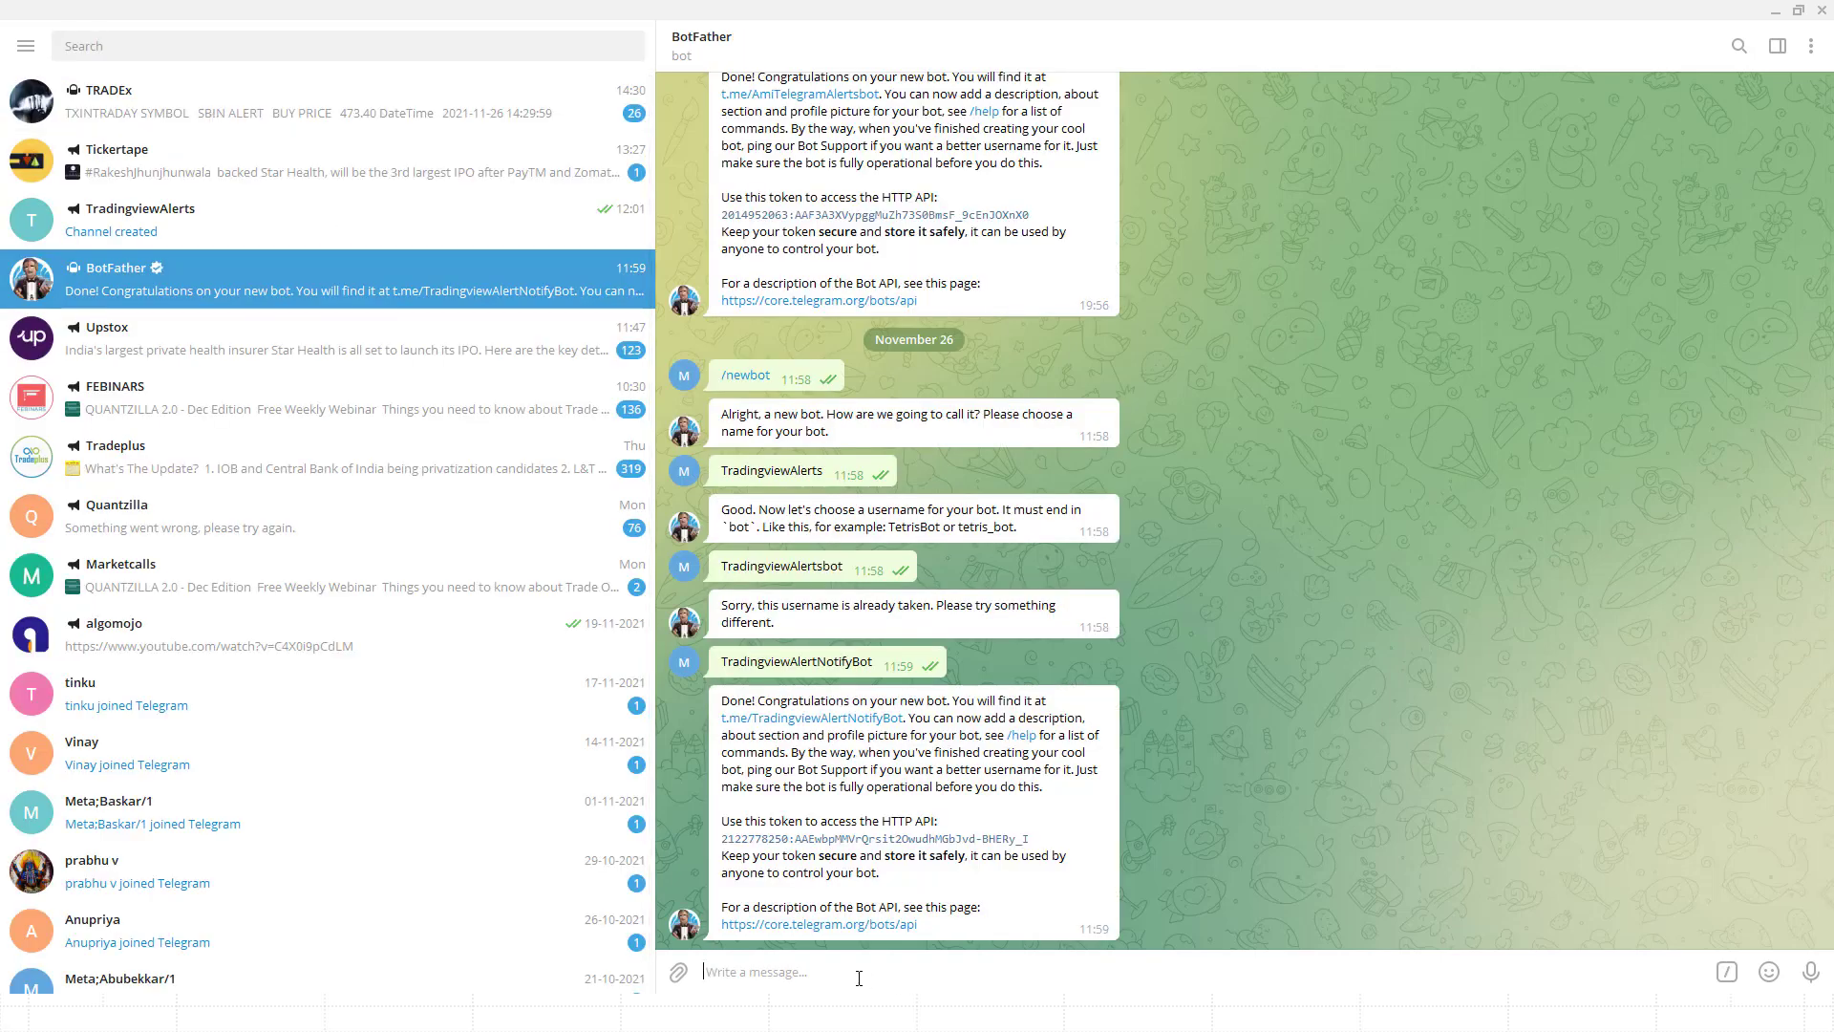
{"action": "type", "text": "/newbot"}
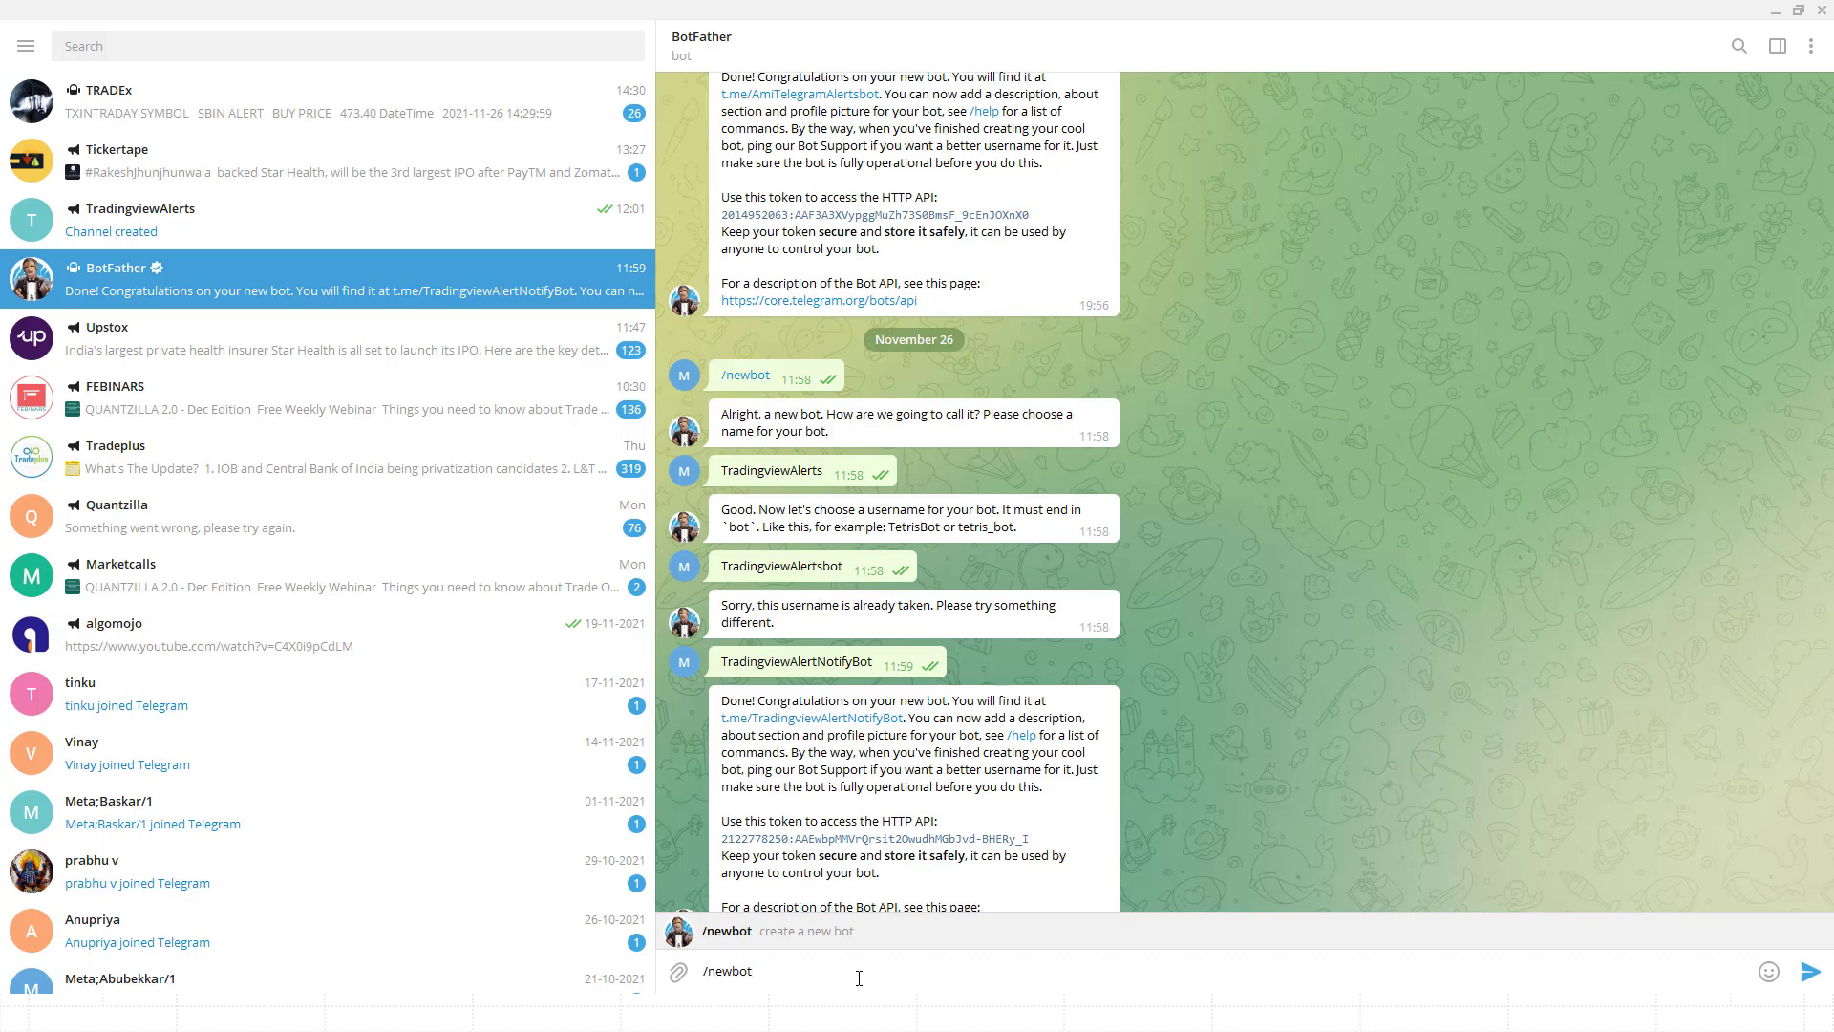
{"action": "key", "text": "Return"}
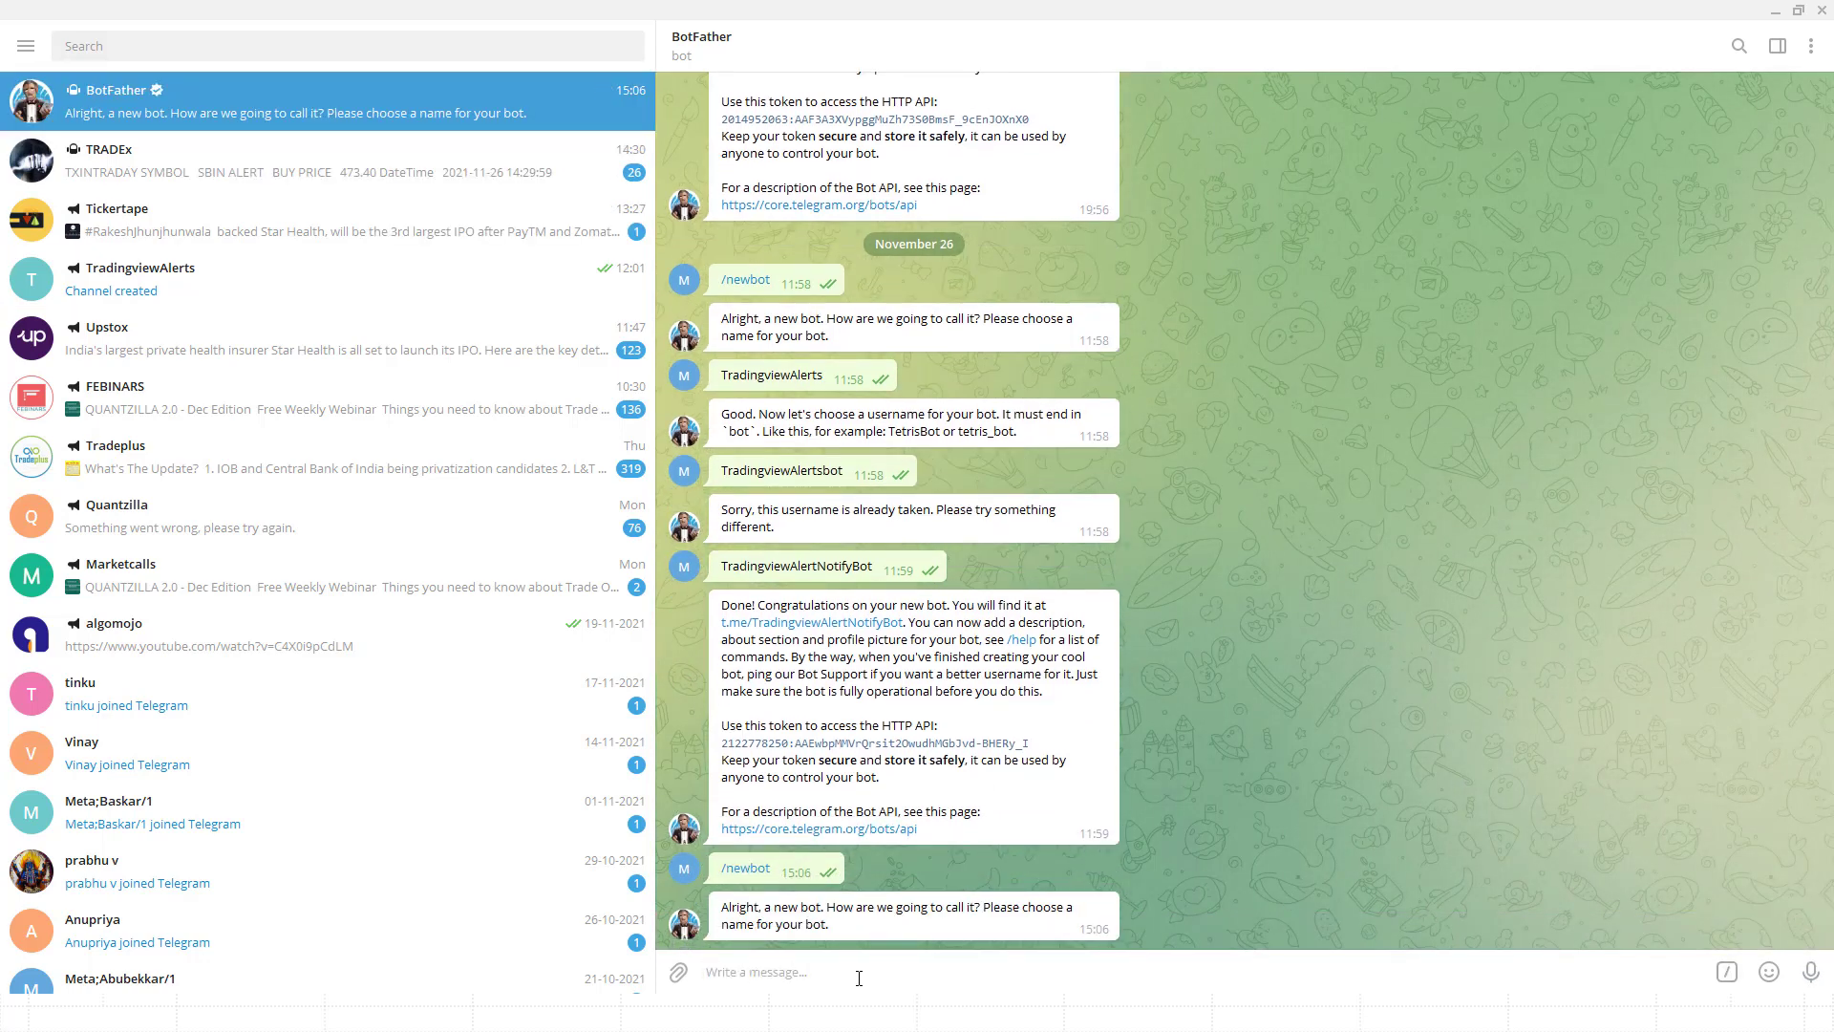
Name the bot tvalertnov2021 and give it the username tvalertnov2021bot.
{"action": "type", "text": "tvalert2022"}
{"action": "key", "text": "BackSpace"}
{"action": "type", "text": "1"}
{"action": "type", "text": "nov"}
{"action": "key", "text": "Return"}
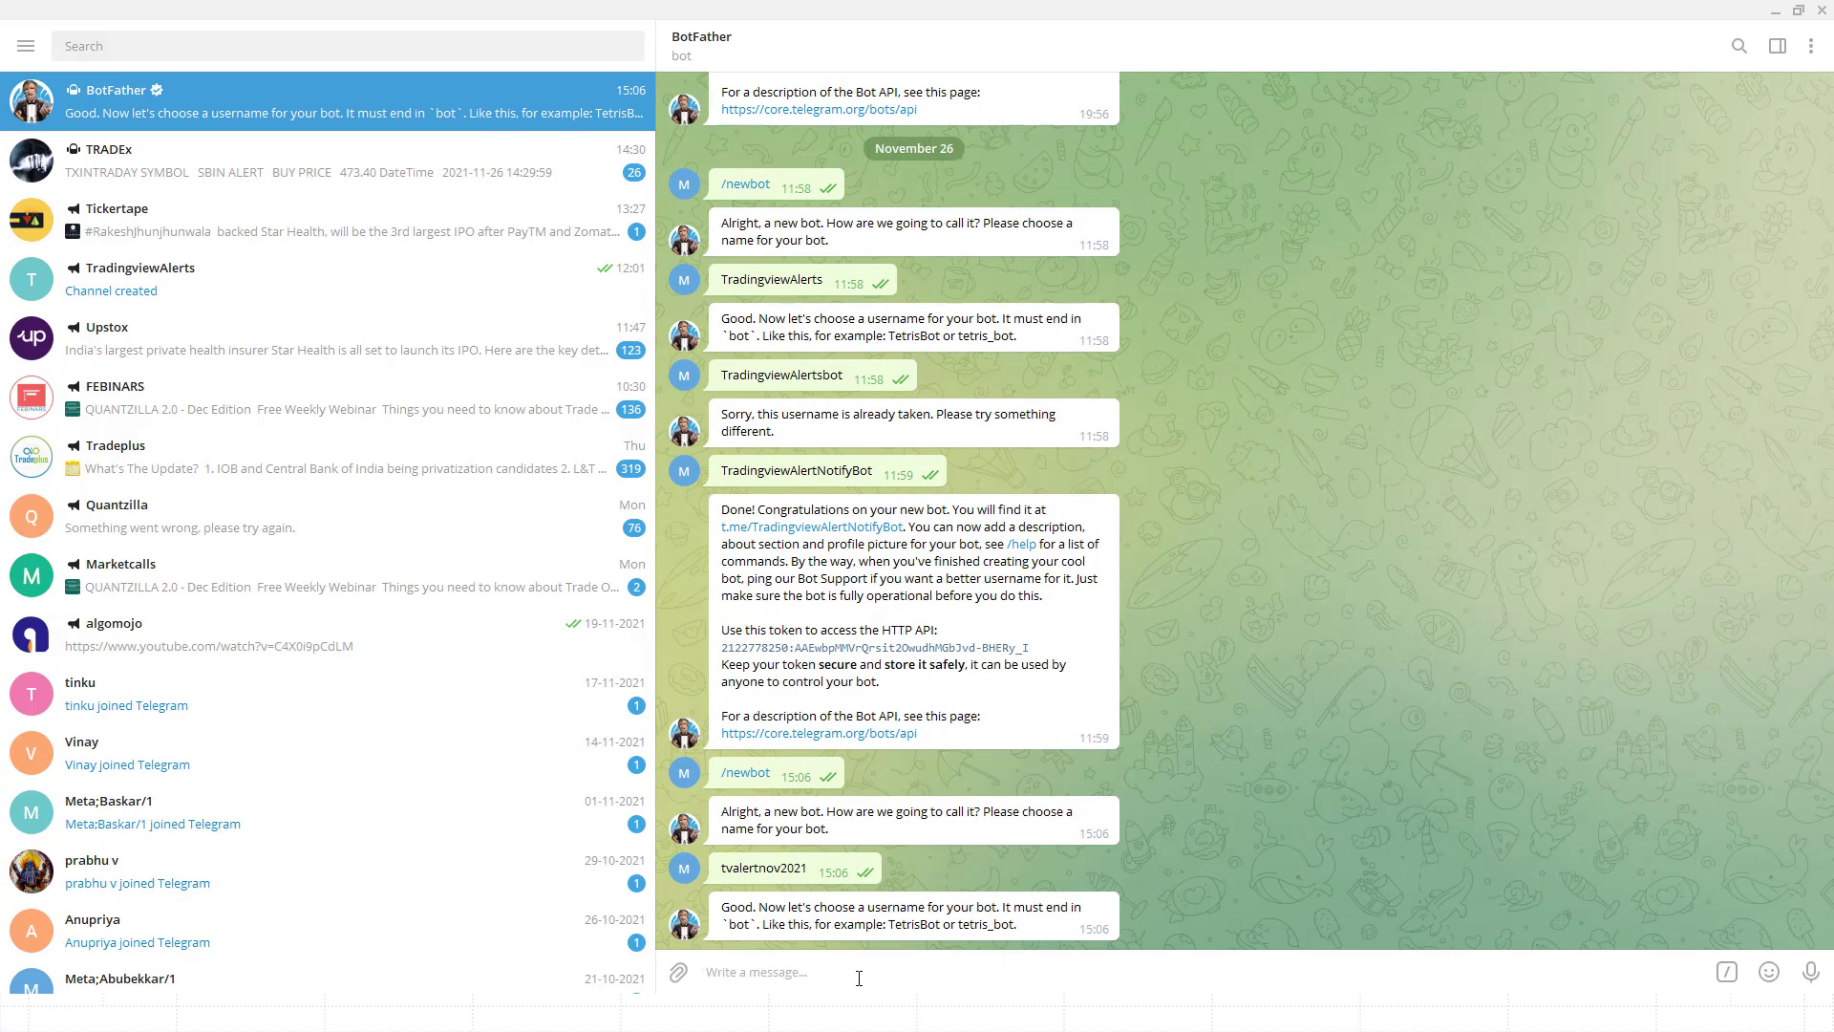
{"action": "type", "text": "tvalertnov2021bot"}
{"action": "key", "text": "Return"}
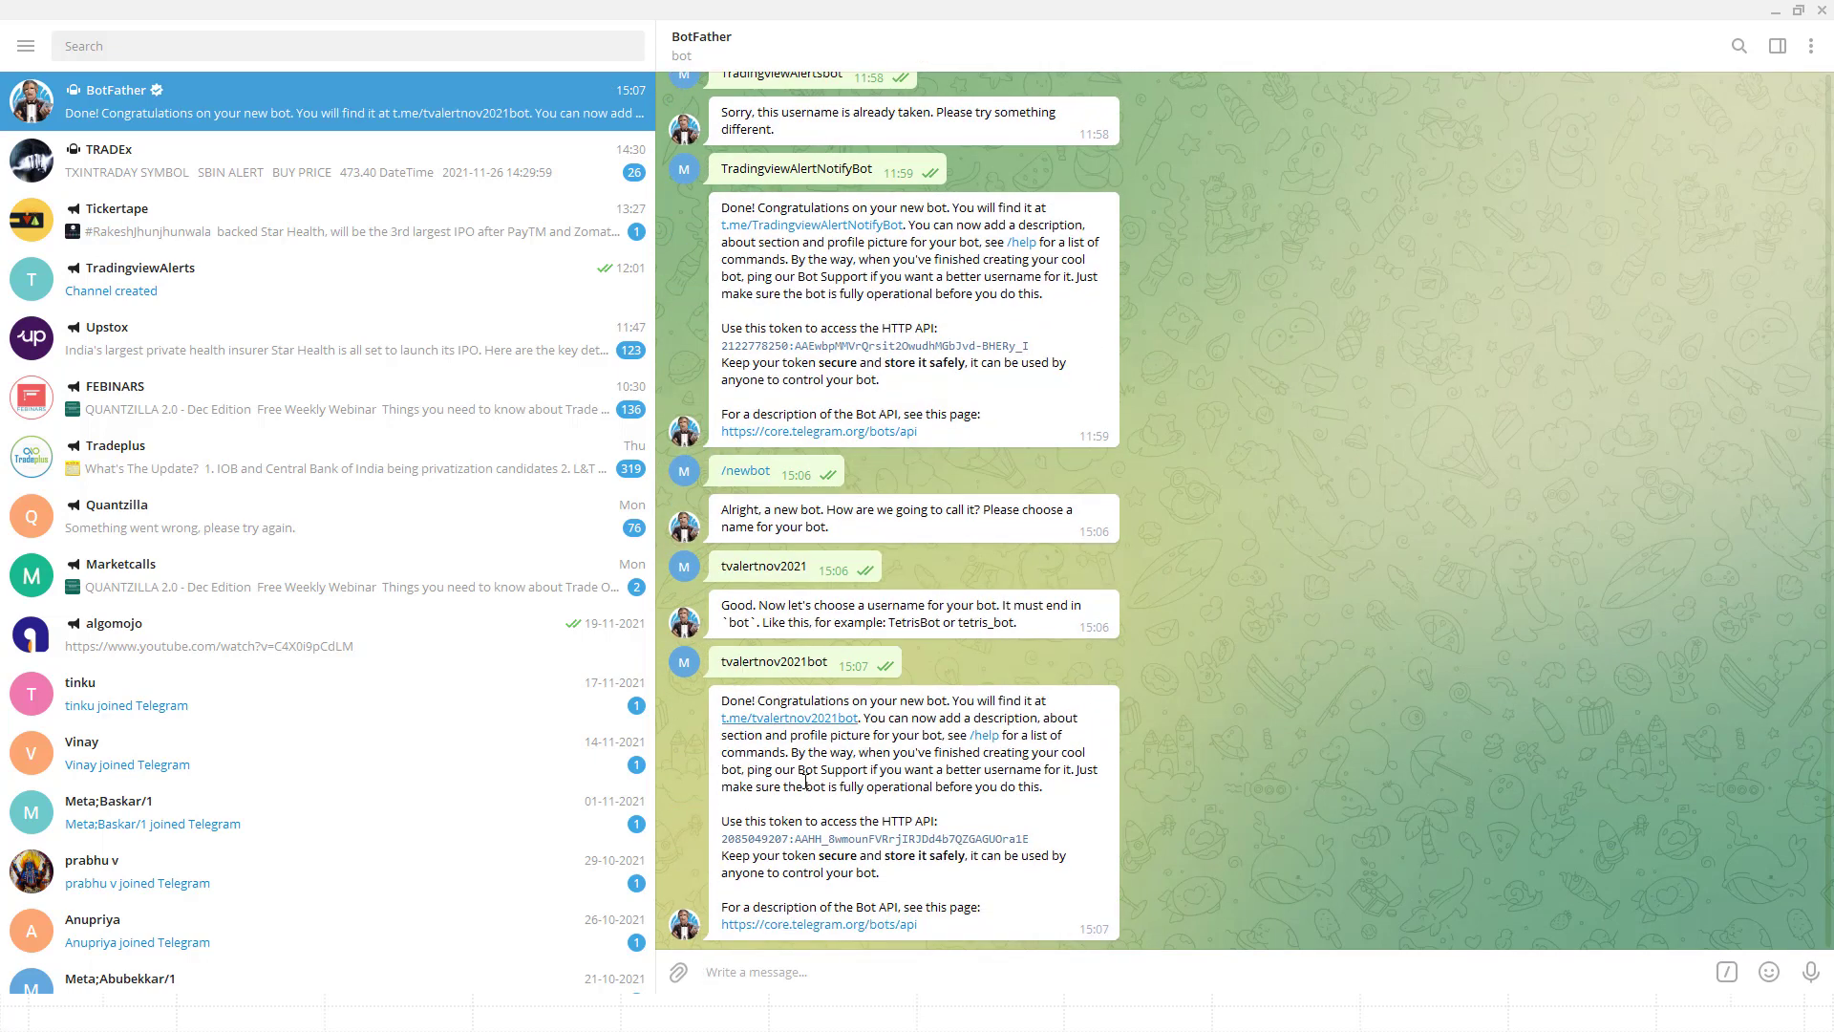
Copy the new bot's HTTP API token from BotFather's reply into Notepad.
{"action": "left_click_drag", "start_coordinate": [721, 839], "coordinate": [1055, 845]}
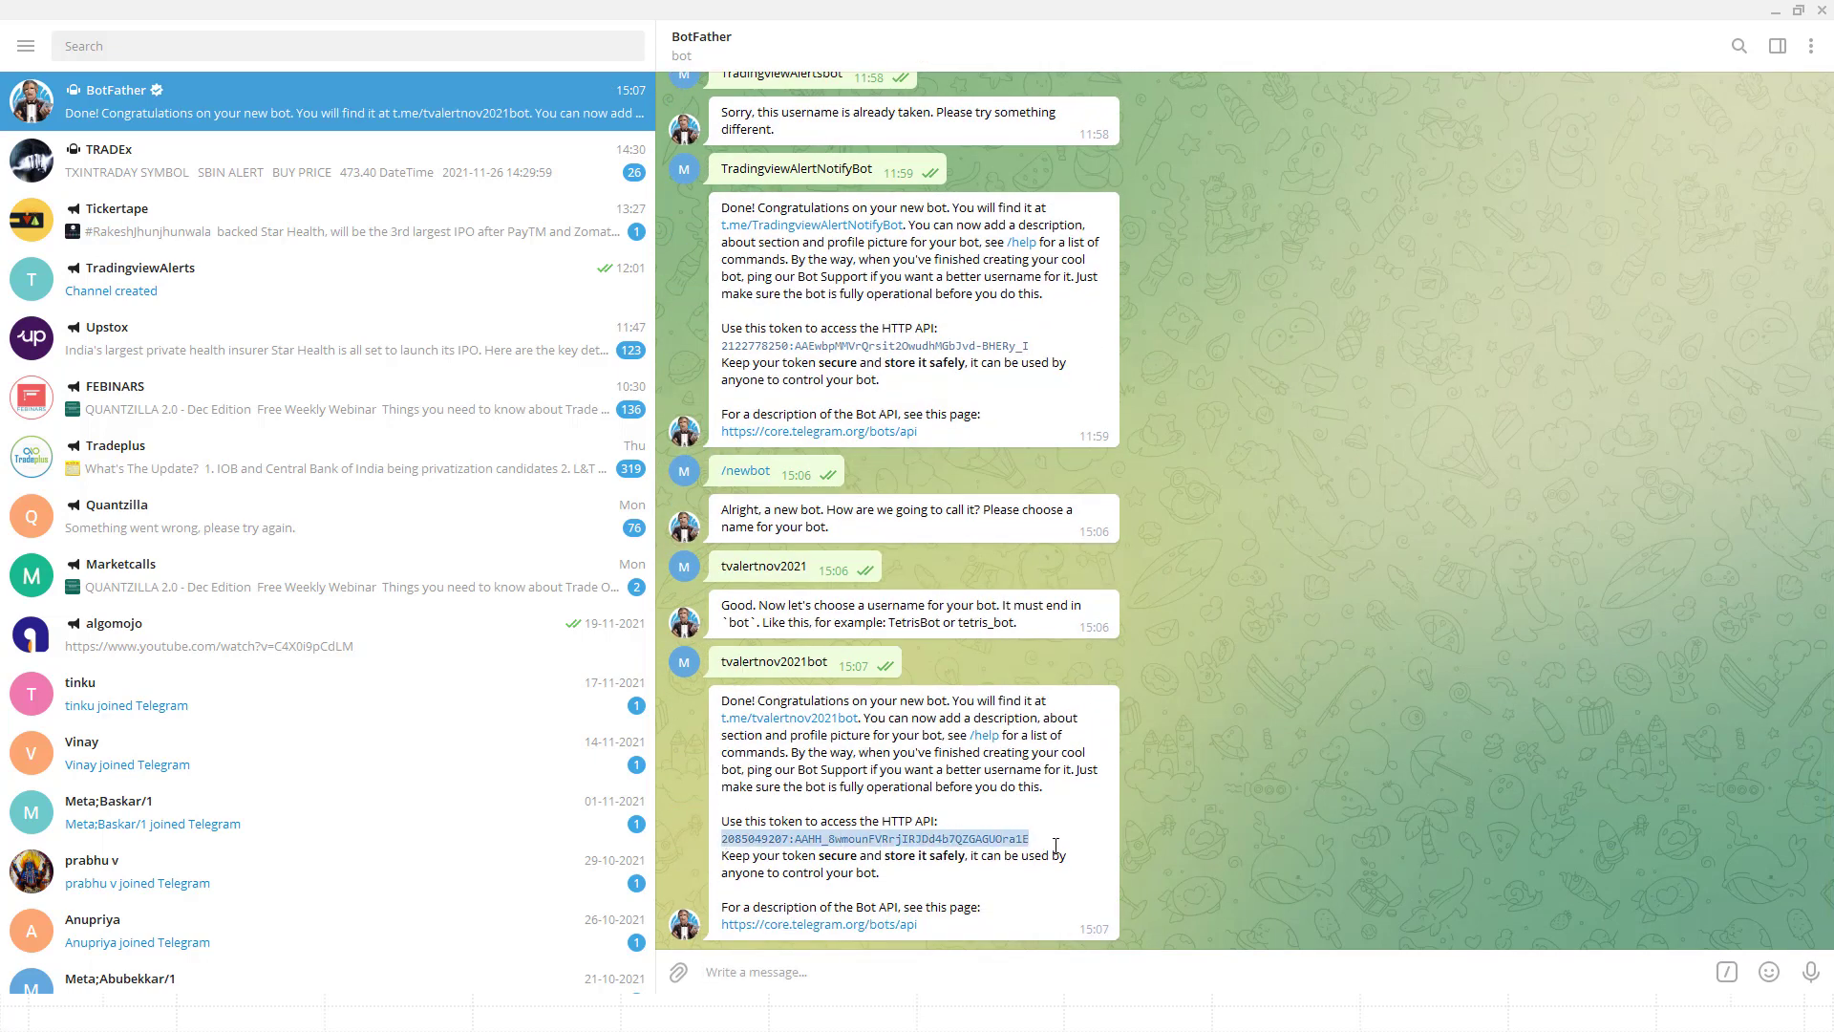
{"action": "right_click", "coordinate": [894, 839]}
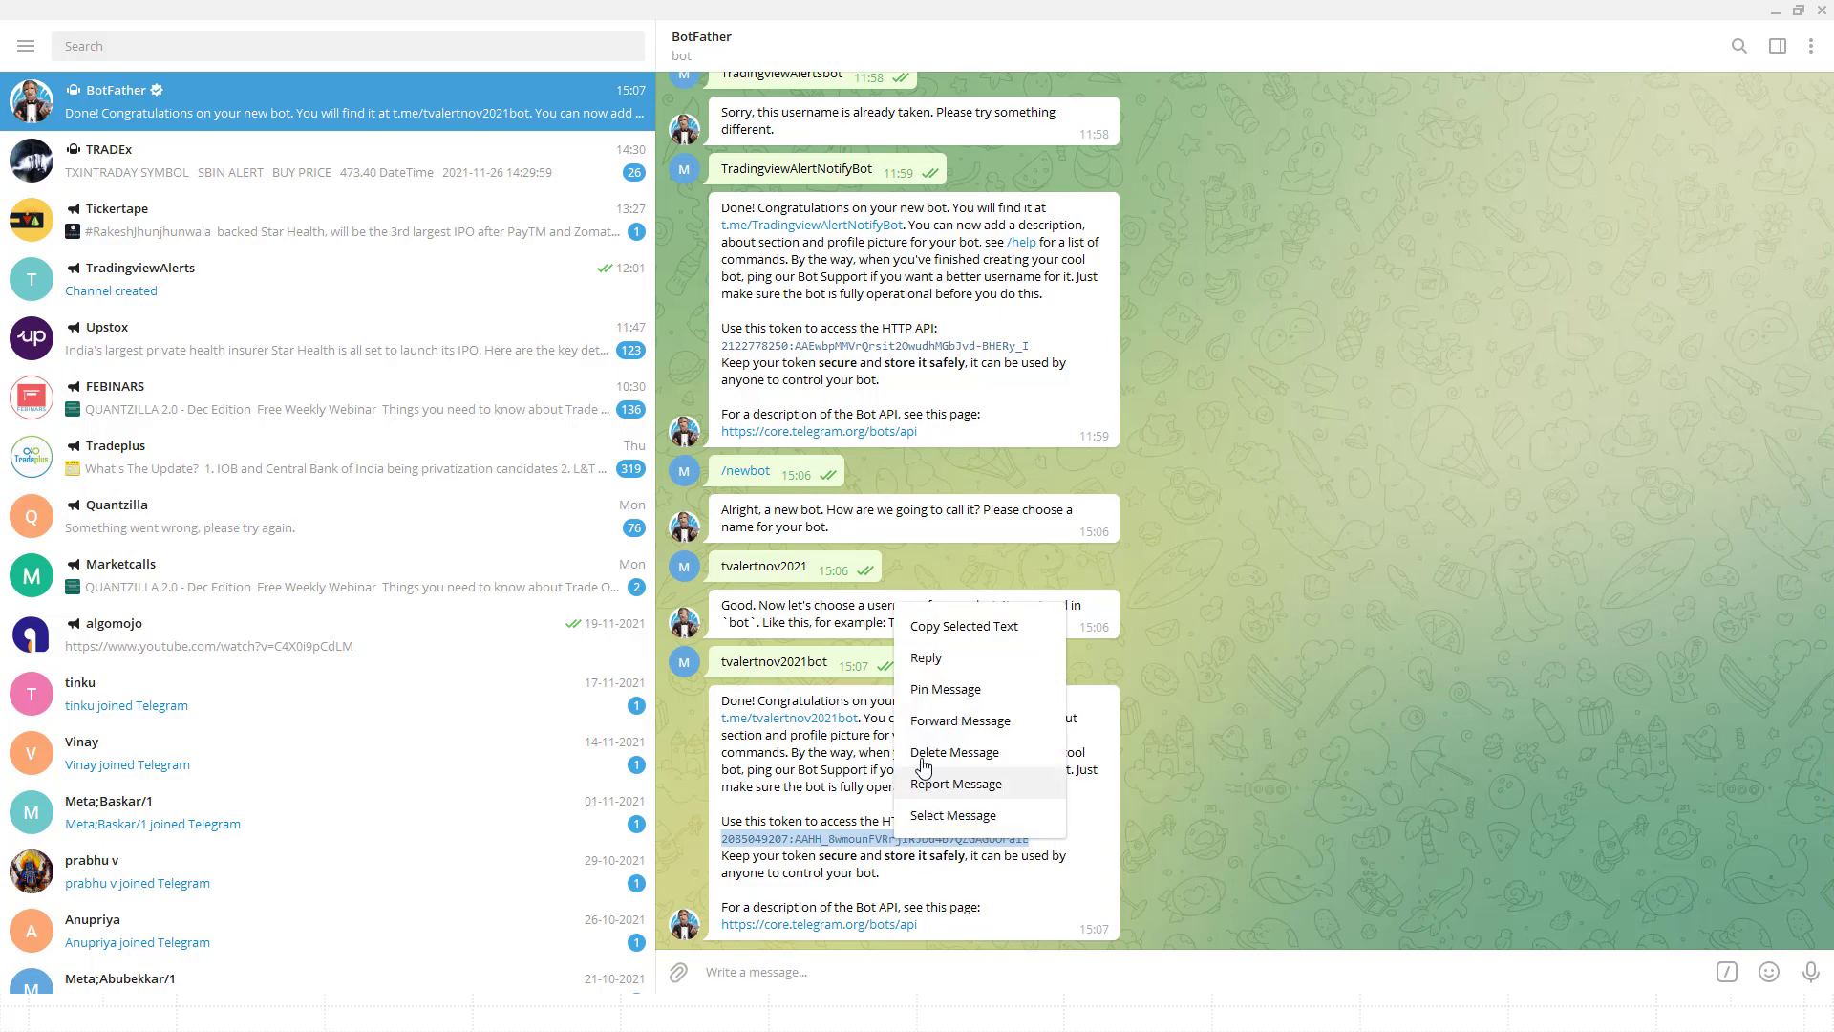
{"action": "left_click", "coordinate": [944, 630]}
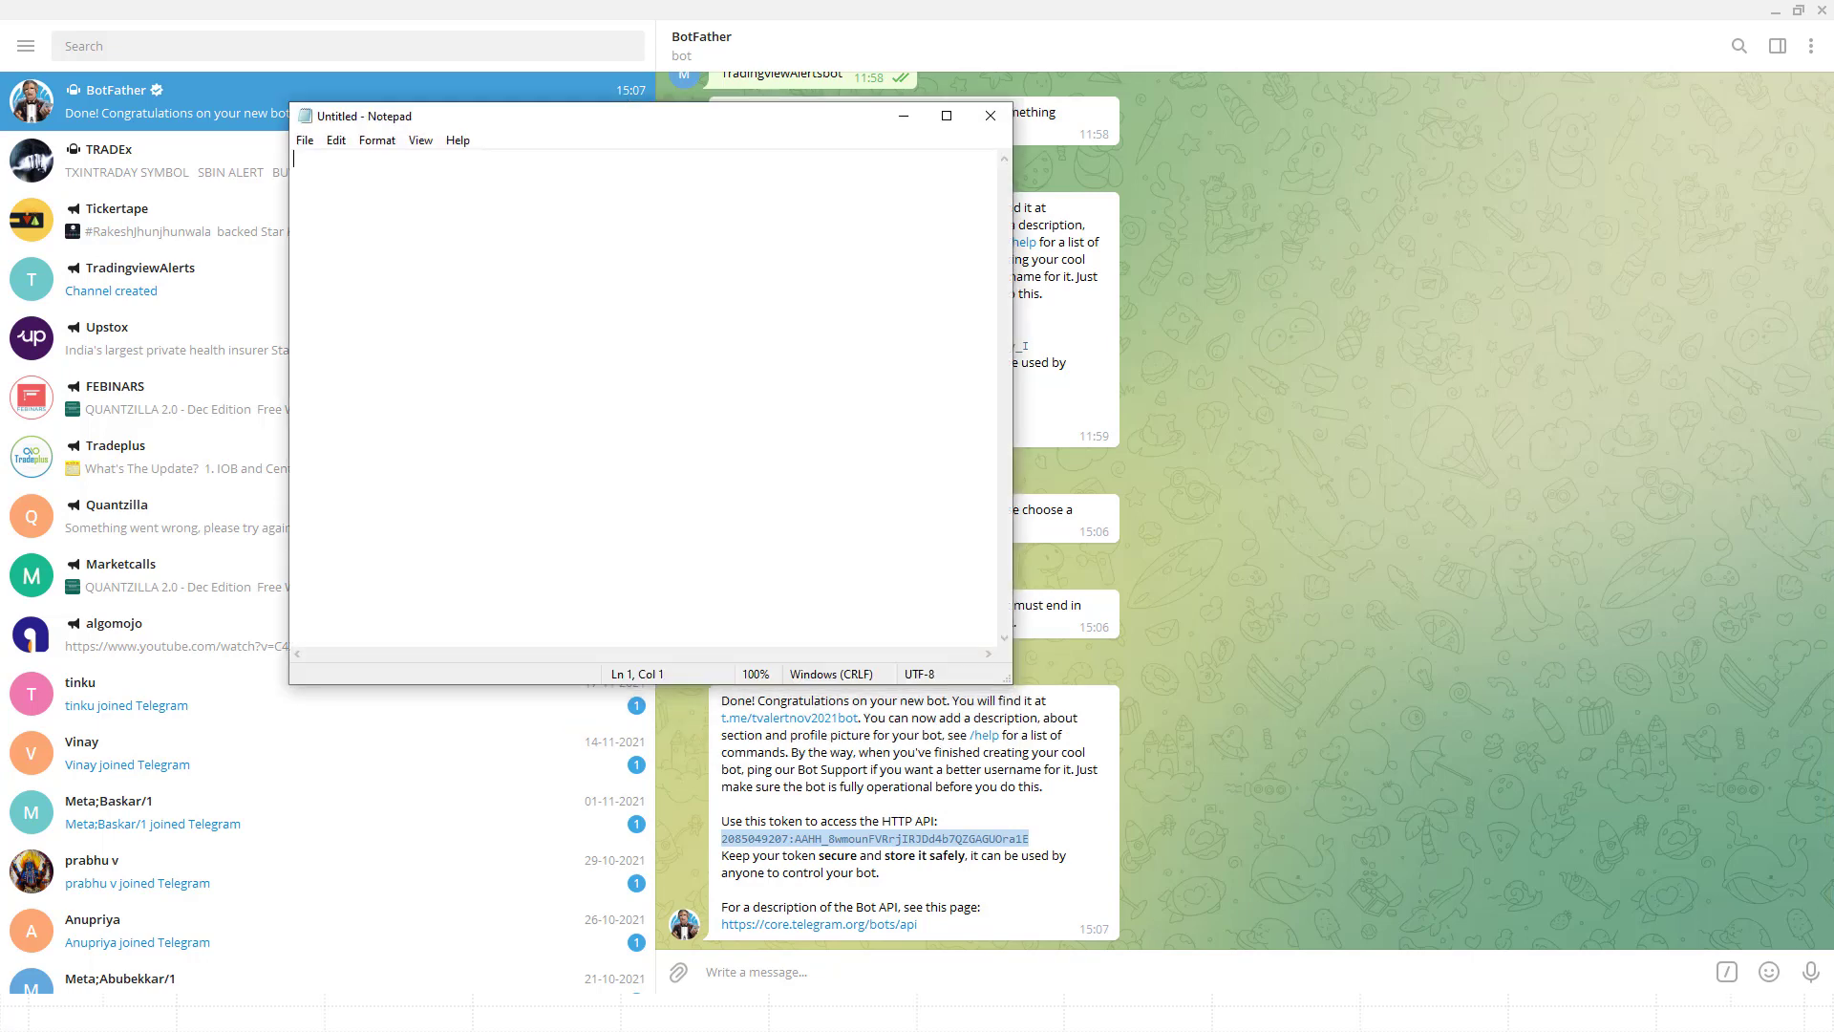
{"action": "key", "text": "ctrl+v"}
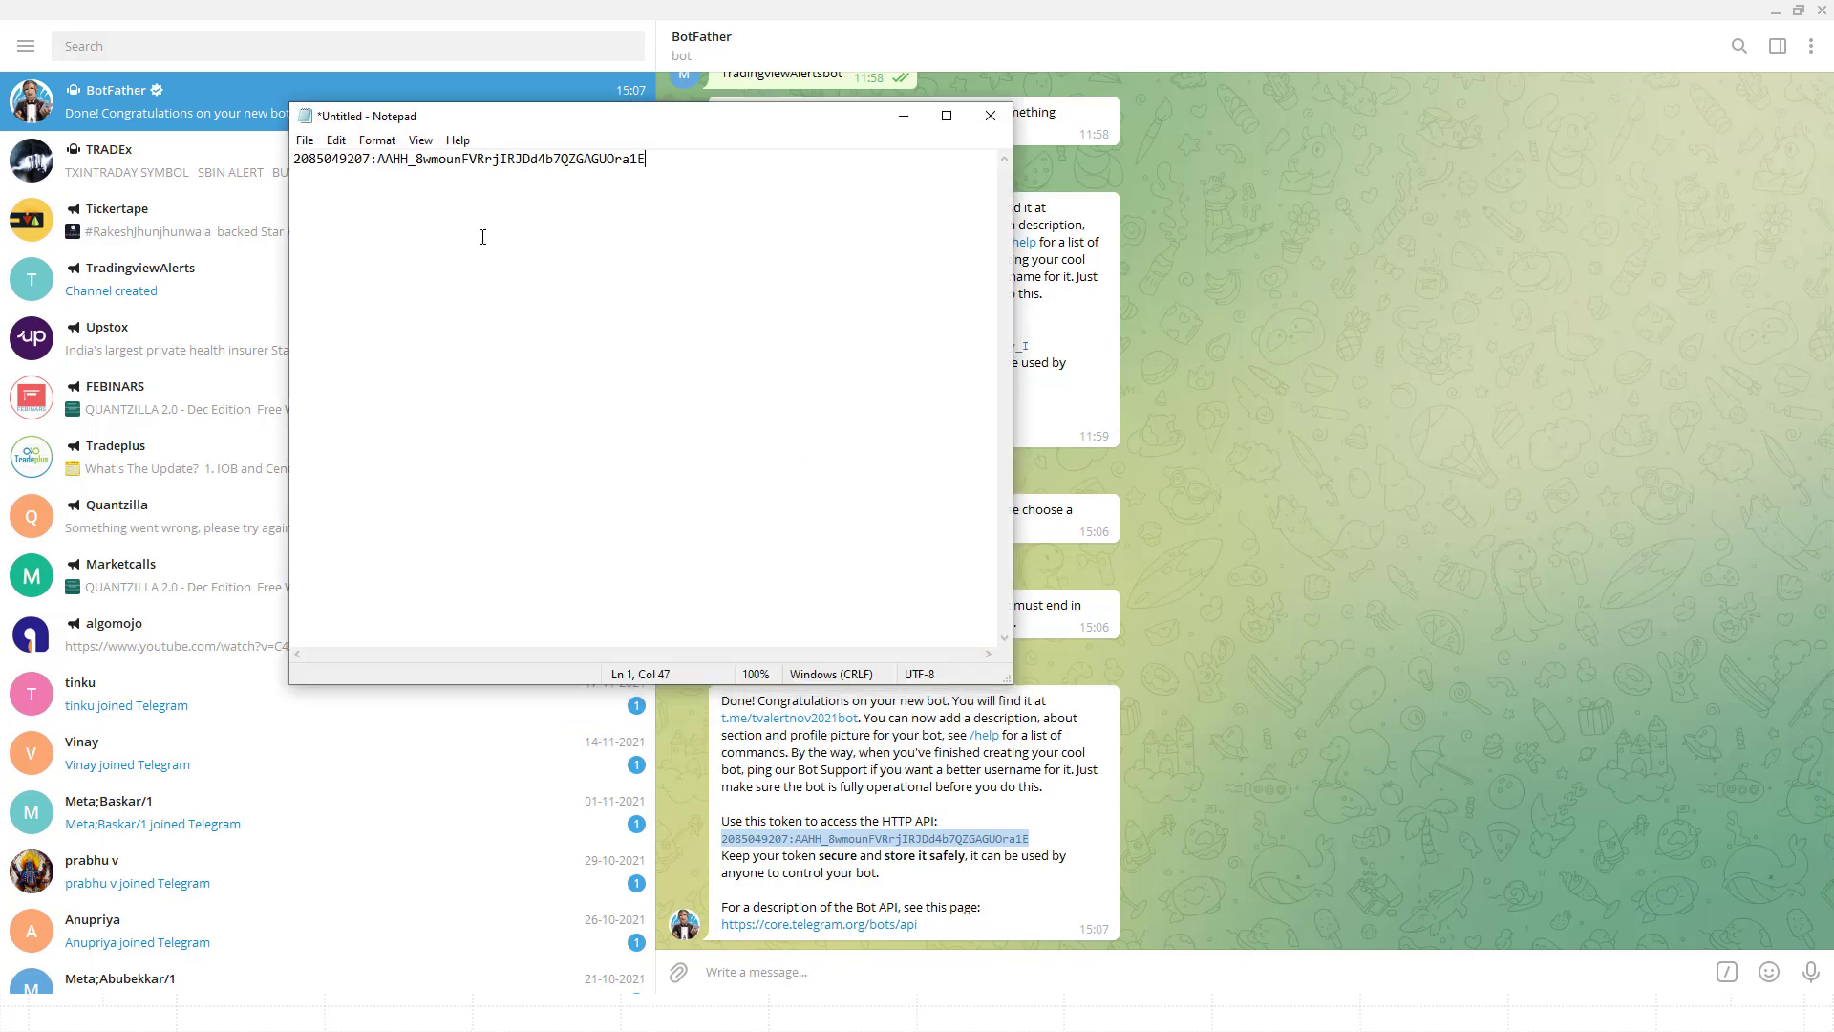
Add a 'Telegram API Key' heading above the token, reposition the note and minimize it.
{"action": "key", "text": "Home"}
{"action": "key", "text": "Return"}
{"action": "key", "text": "Up"}
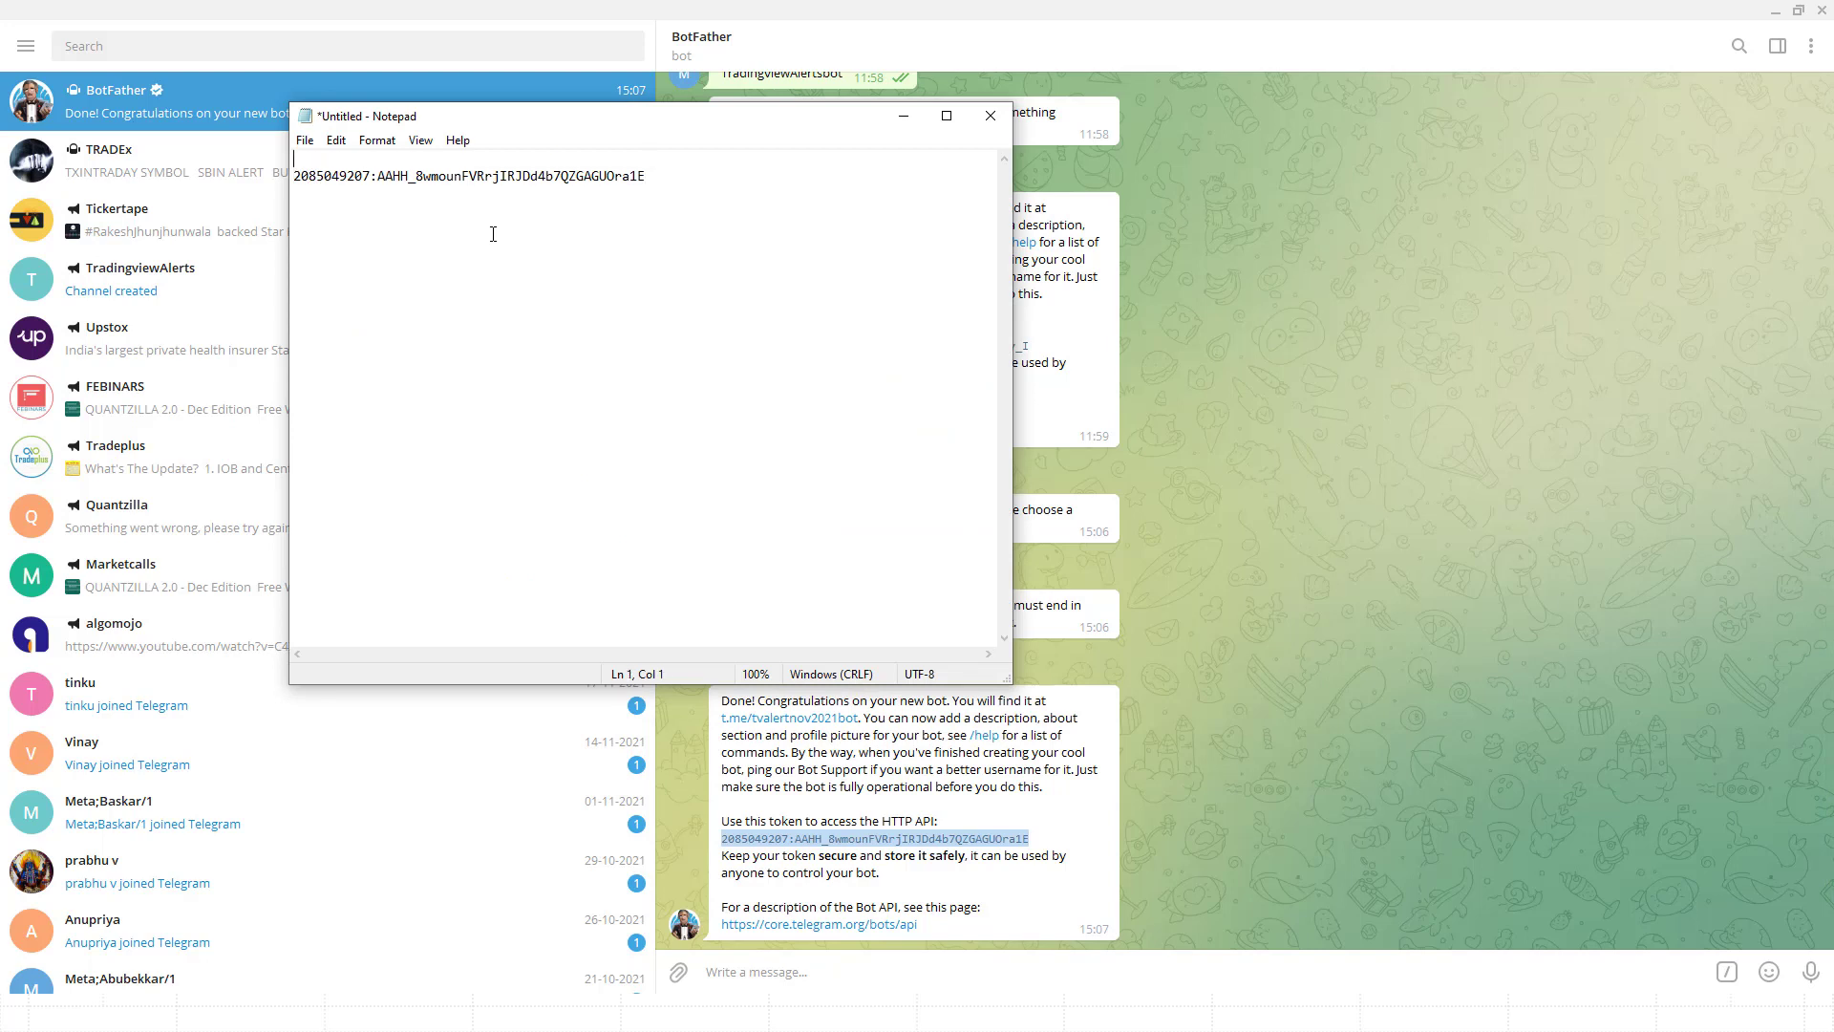
{"action": "type", "text": "Telegram API Key"}
{"action": "left_click_drag", "start_coordinate": [606, 116], "coordinate": [709, 185]}
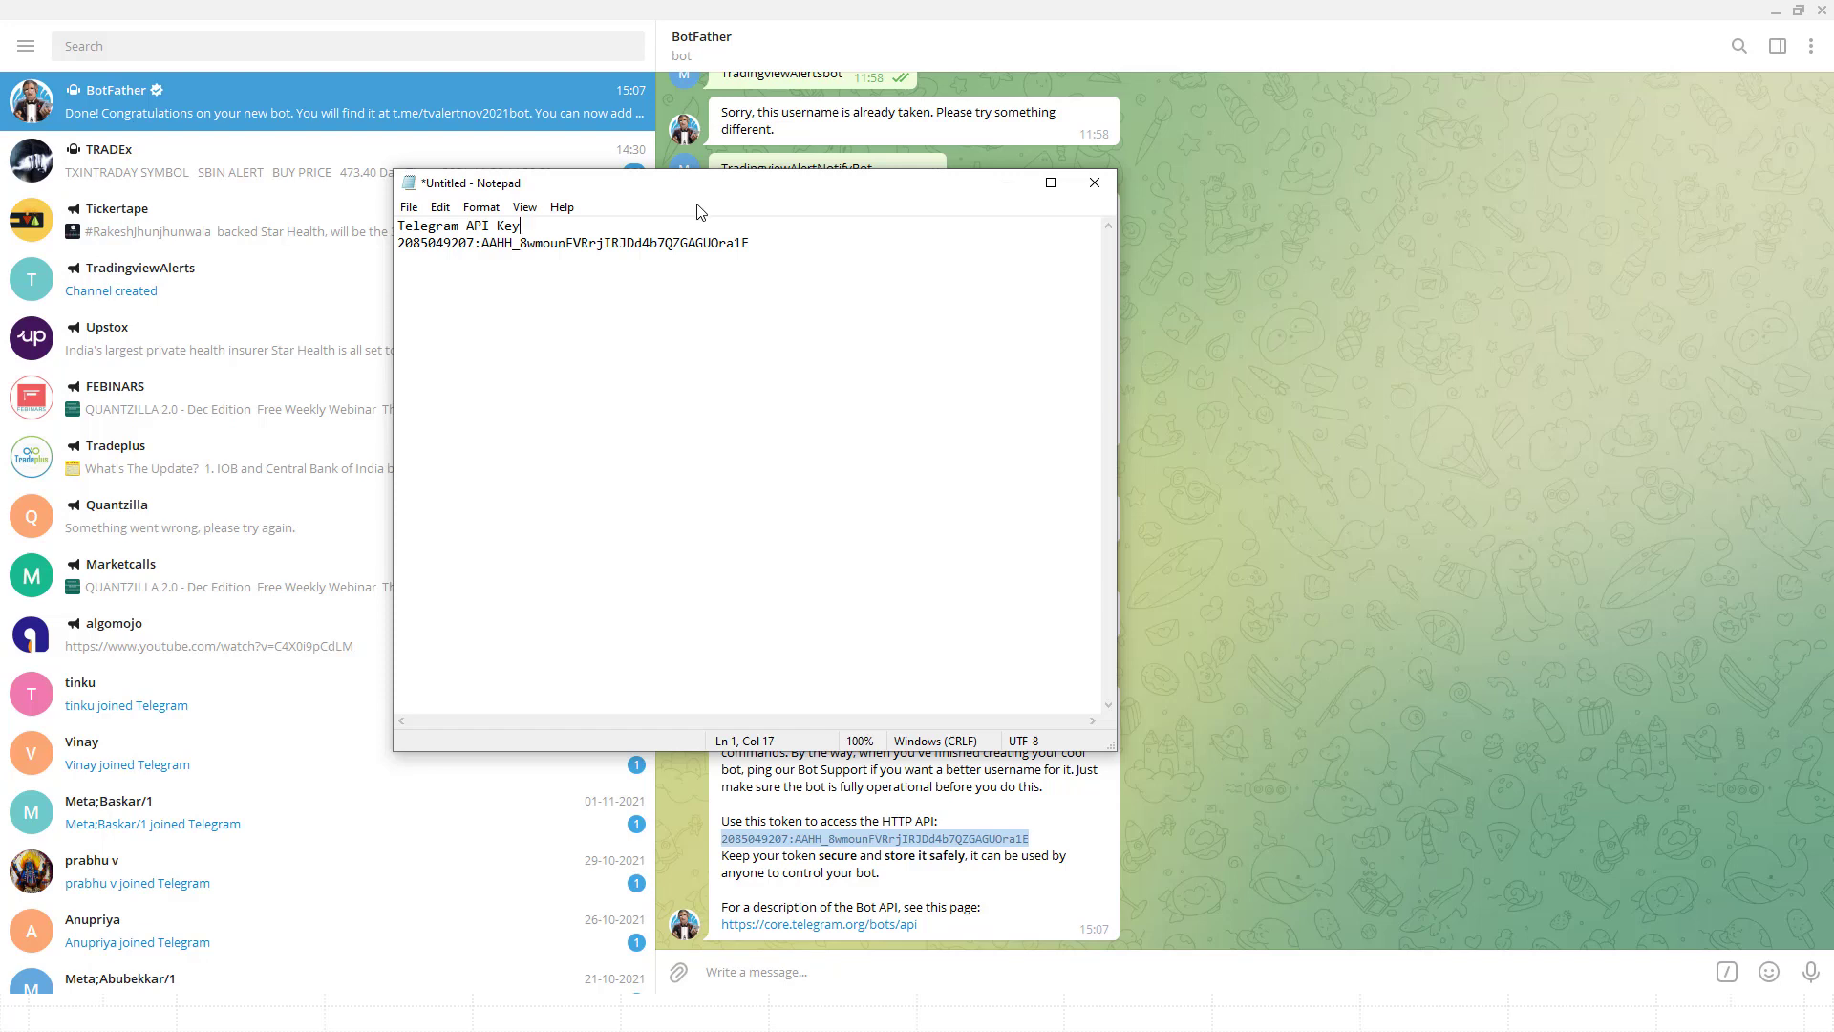
{"action": "left_click", "coordinate": [1007, 184]}
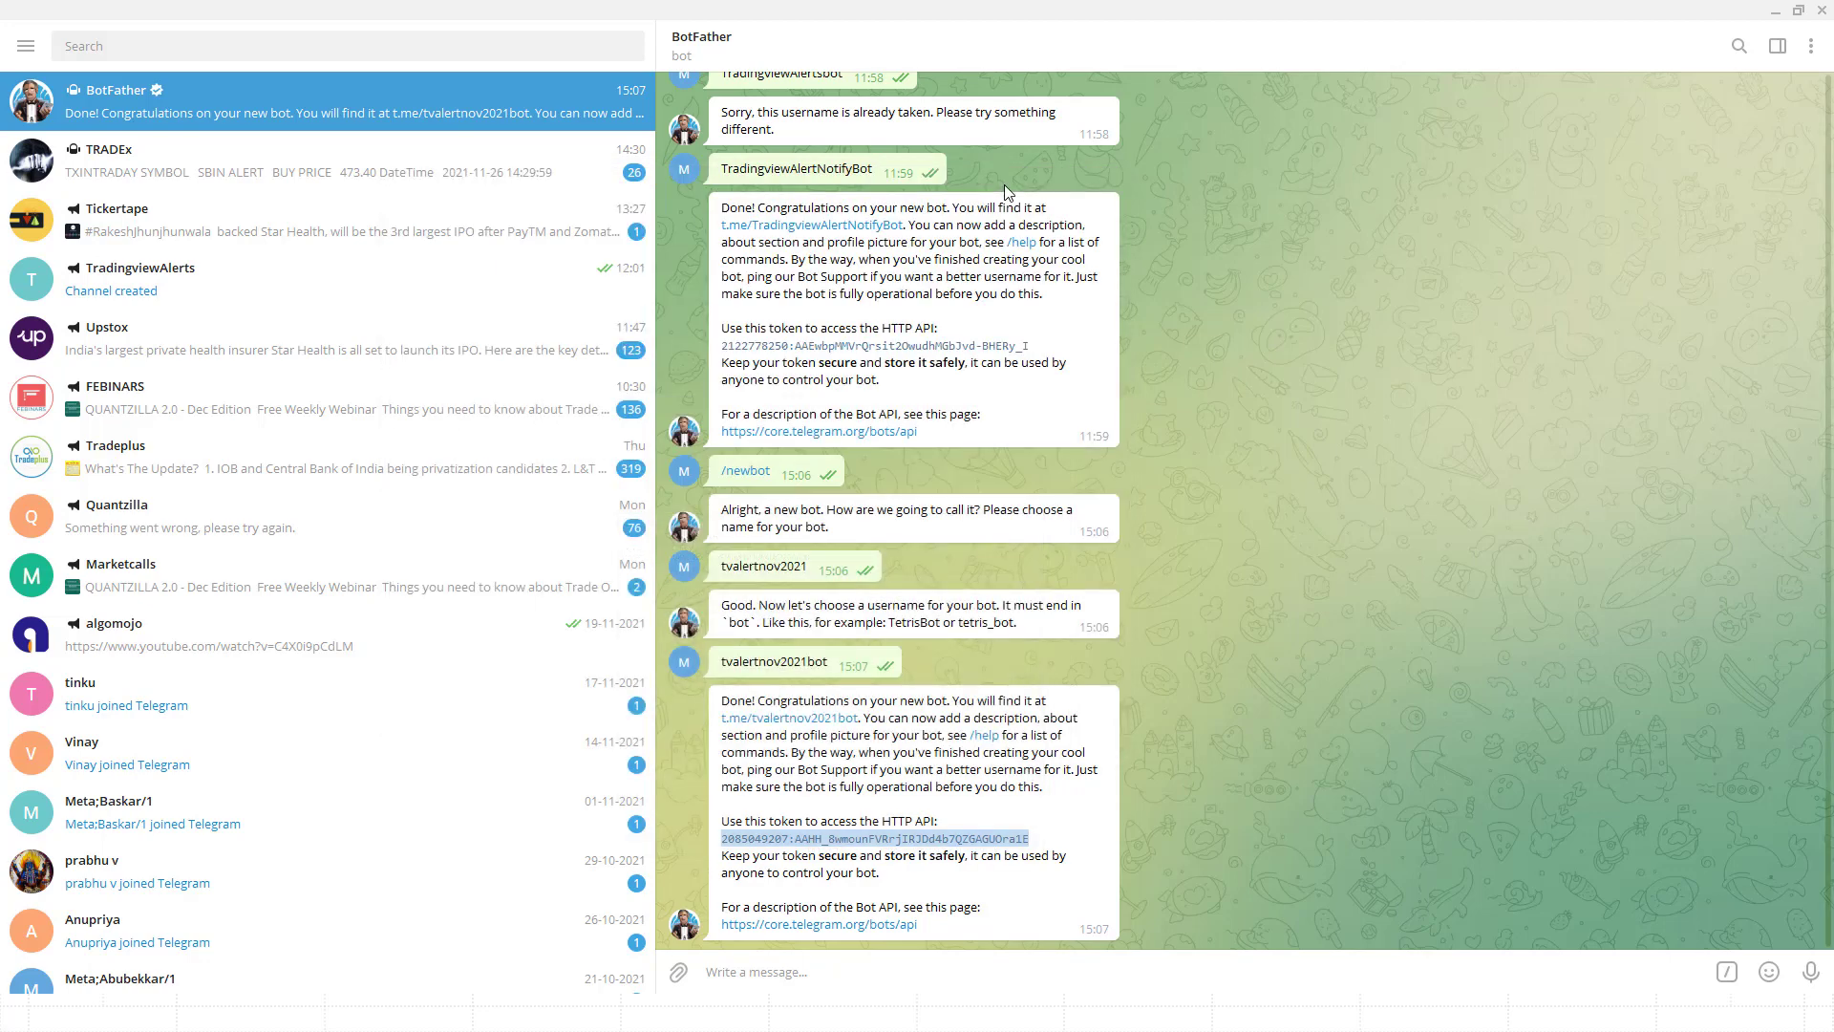
Create a new channel named Tradingview Alerts 2021.
{"action": "left_click", "coordinate": [27, 47]}
{"action": "left_click", "coordinate": [111, 229]}
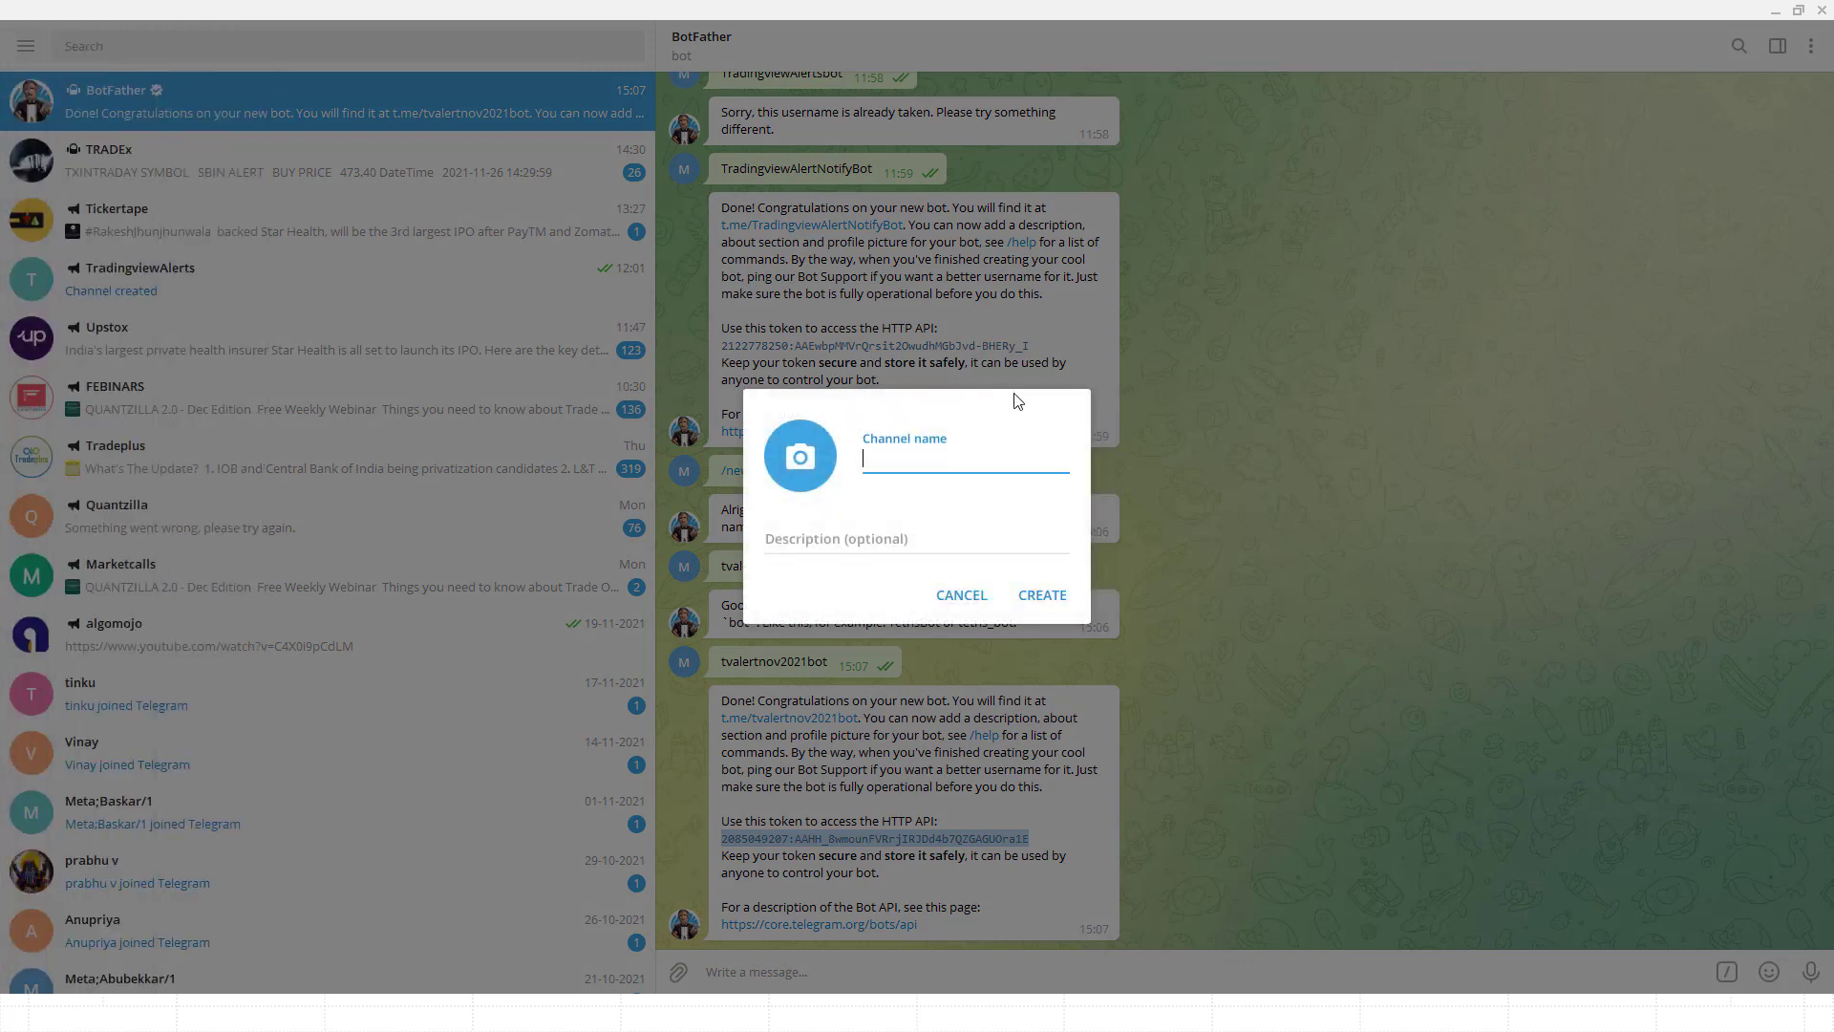
{"action": "type", "text": "TVA"}
{"action": "key", "text": "BackSpace"}
{"action": "key", "text": "BackSpace"}
{"action": "type", "text": "ra"}
{"action": "key", "text": "BackSpace"}
{"action": "type", "text": "adingview Alerts 202"}
{"action": "left_click", "coordinate": [1034, 602]}
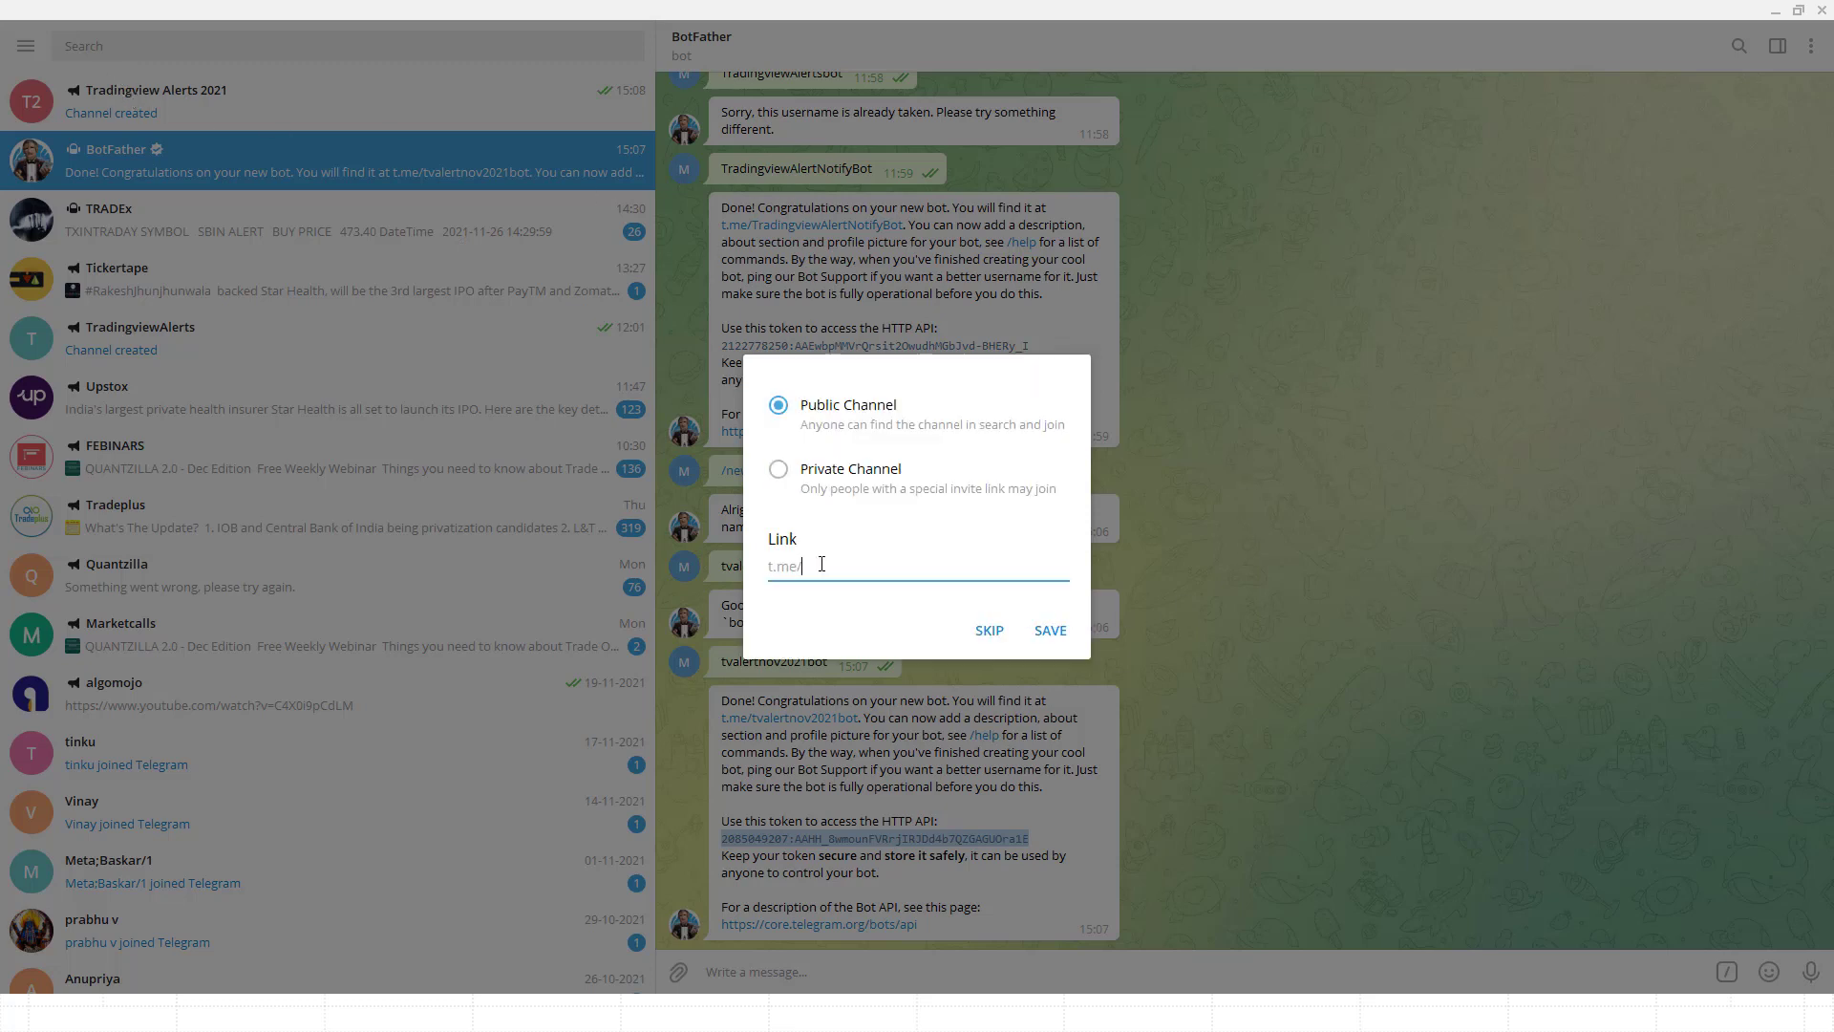
Make the channel public at t.me/tvalertnov2021, copying the link name before saving.
{"action": "type", "text": "tvalertnov2021"}
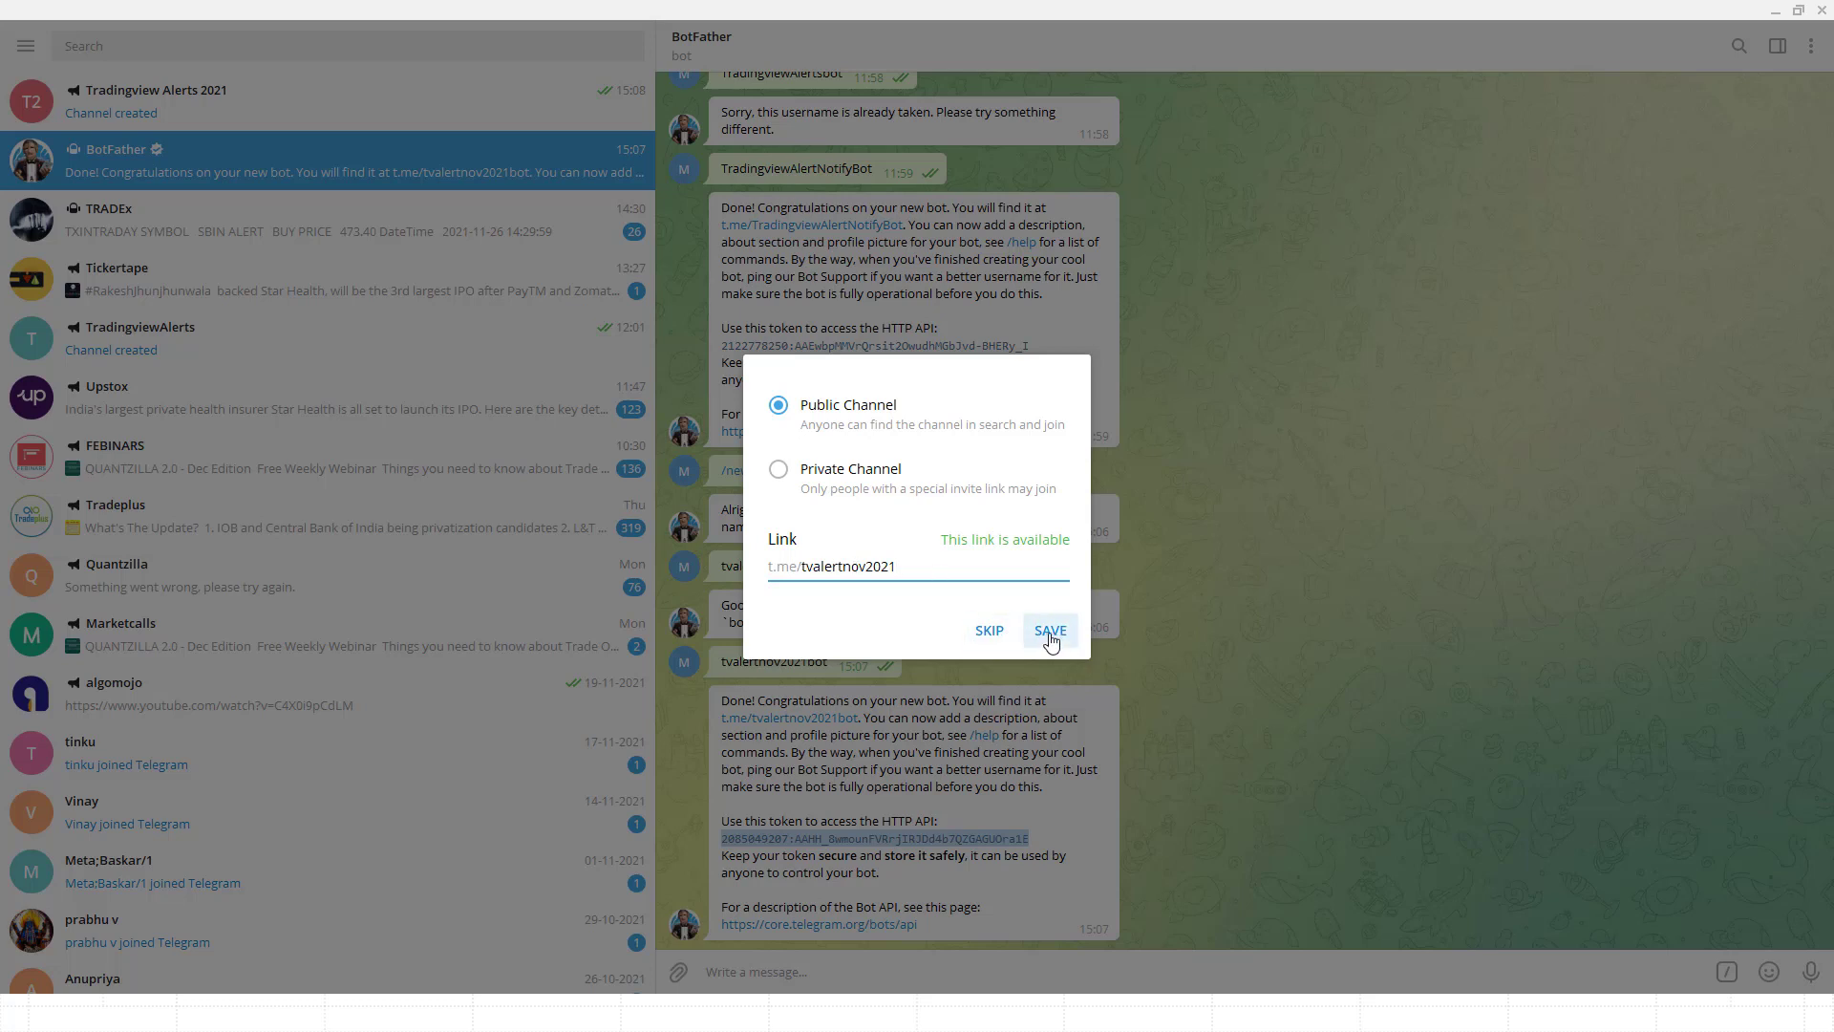
{"action": "left_click_drag", "start_coordinate": [896, 567], "coordinate": [804, 566]}
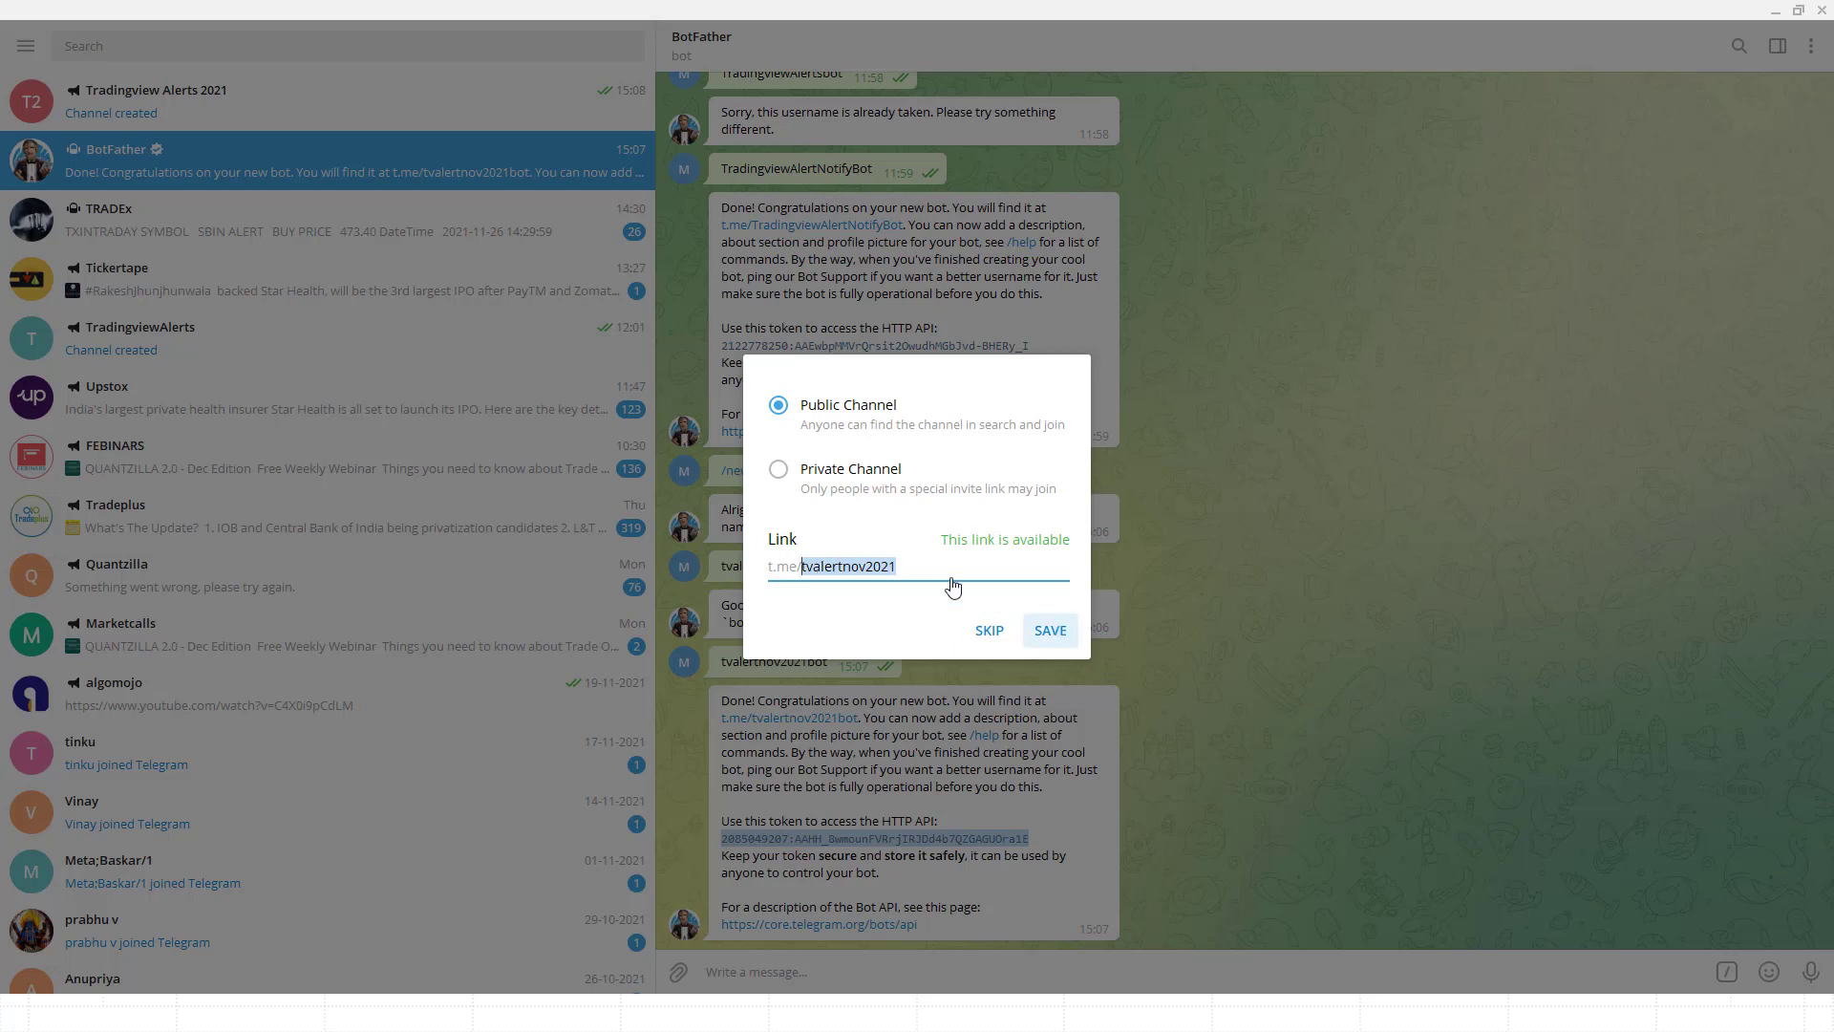
{"action": "right_click", "coordinate": [847, 569]}
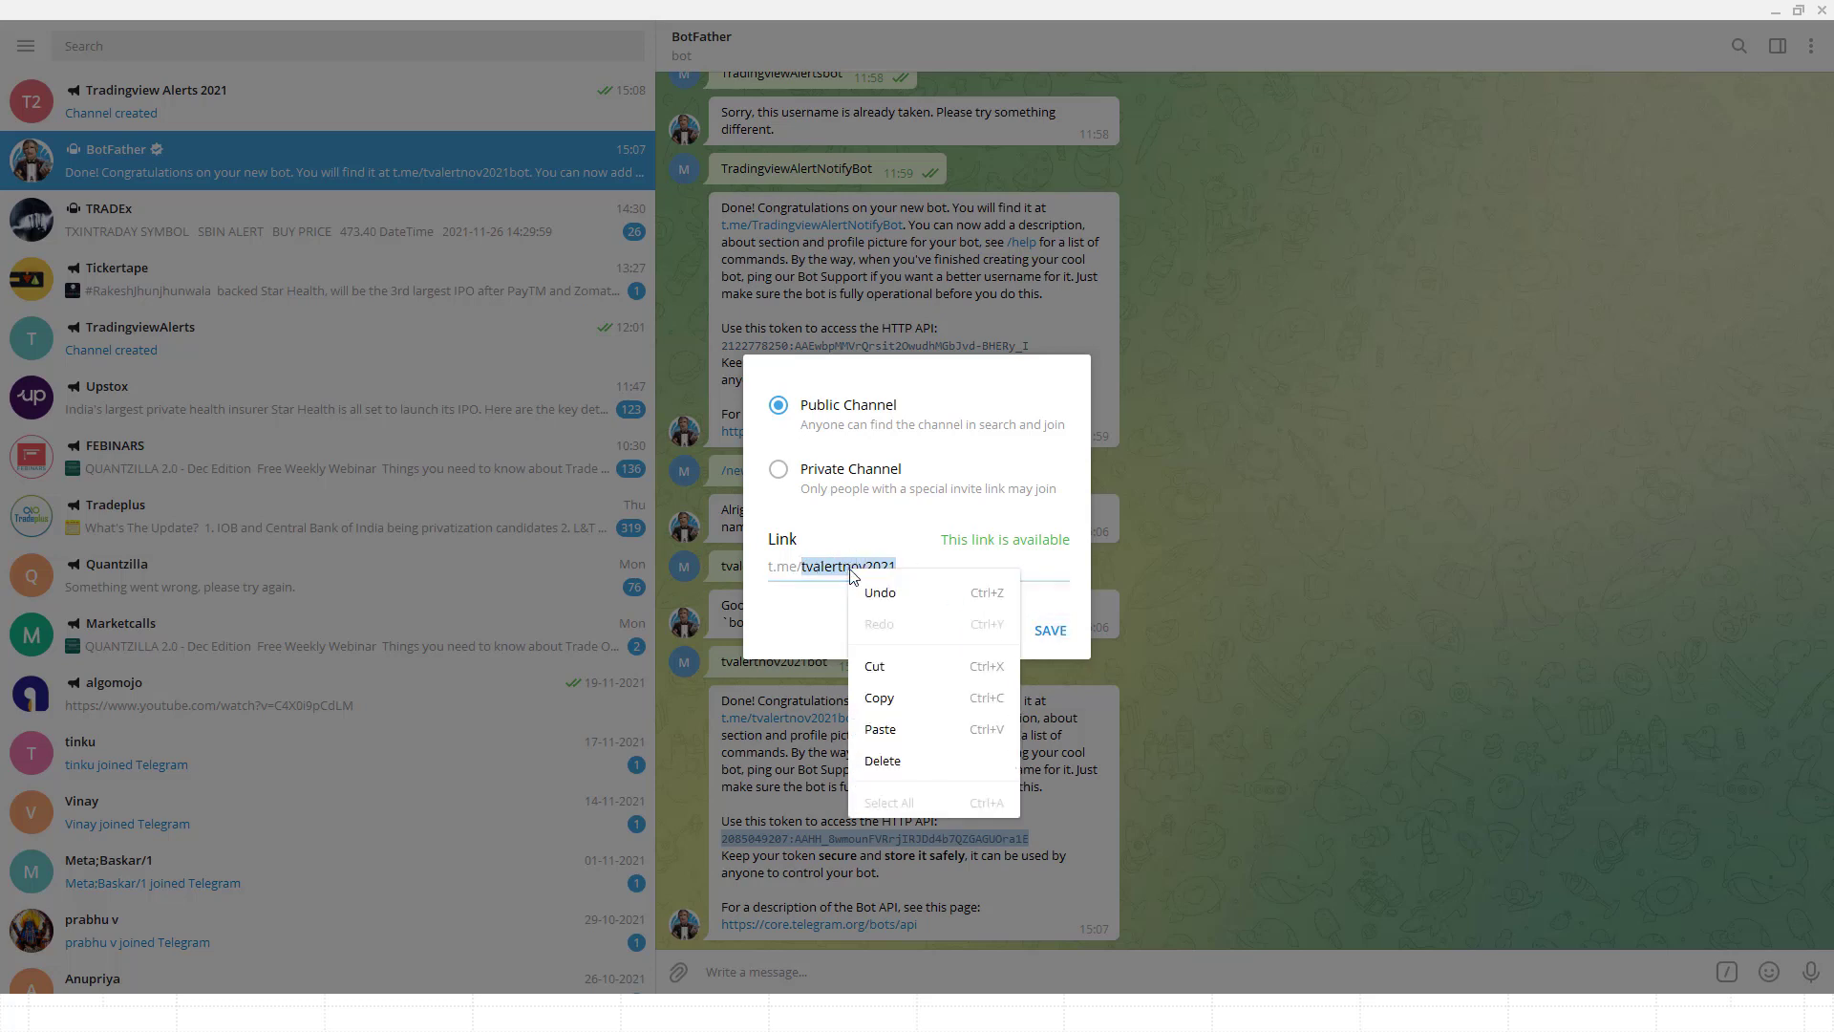
{"action": "left_click", "coordinate": [905, 707]}
{"action": "left_click", "coordinate": [1050, 630]}
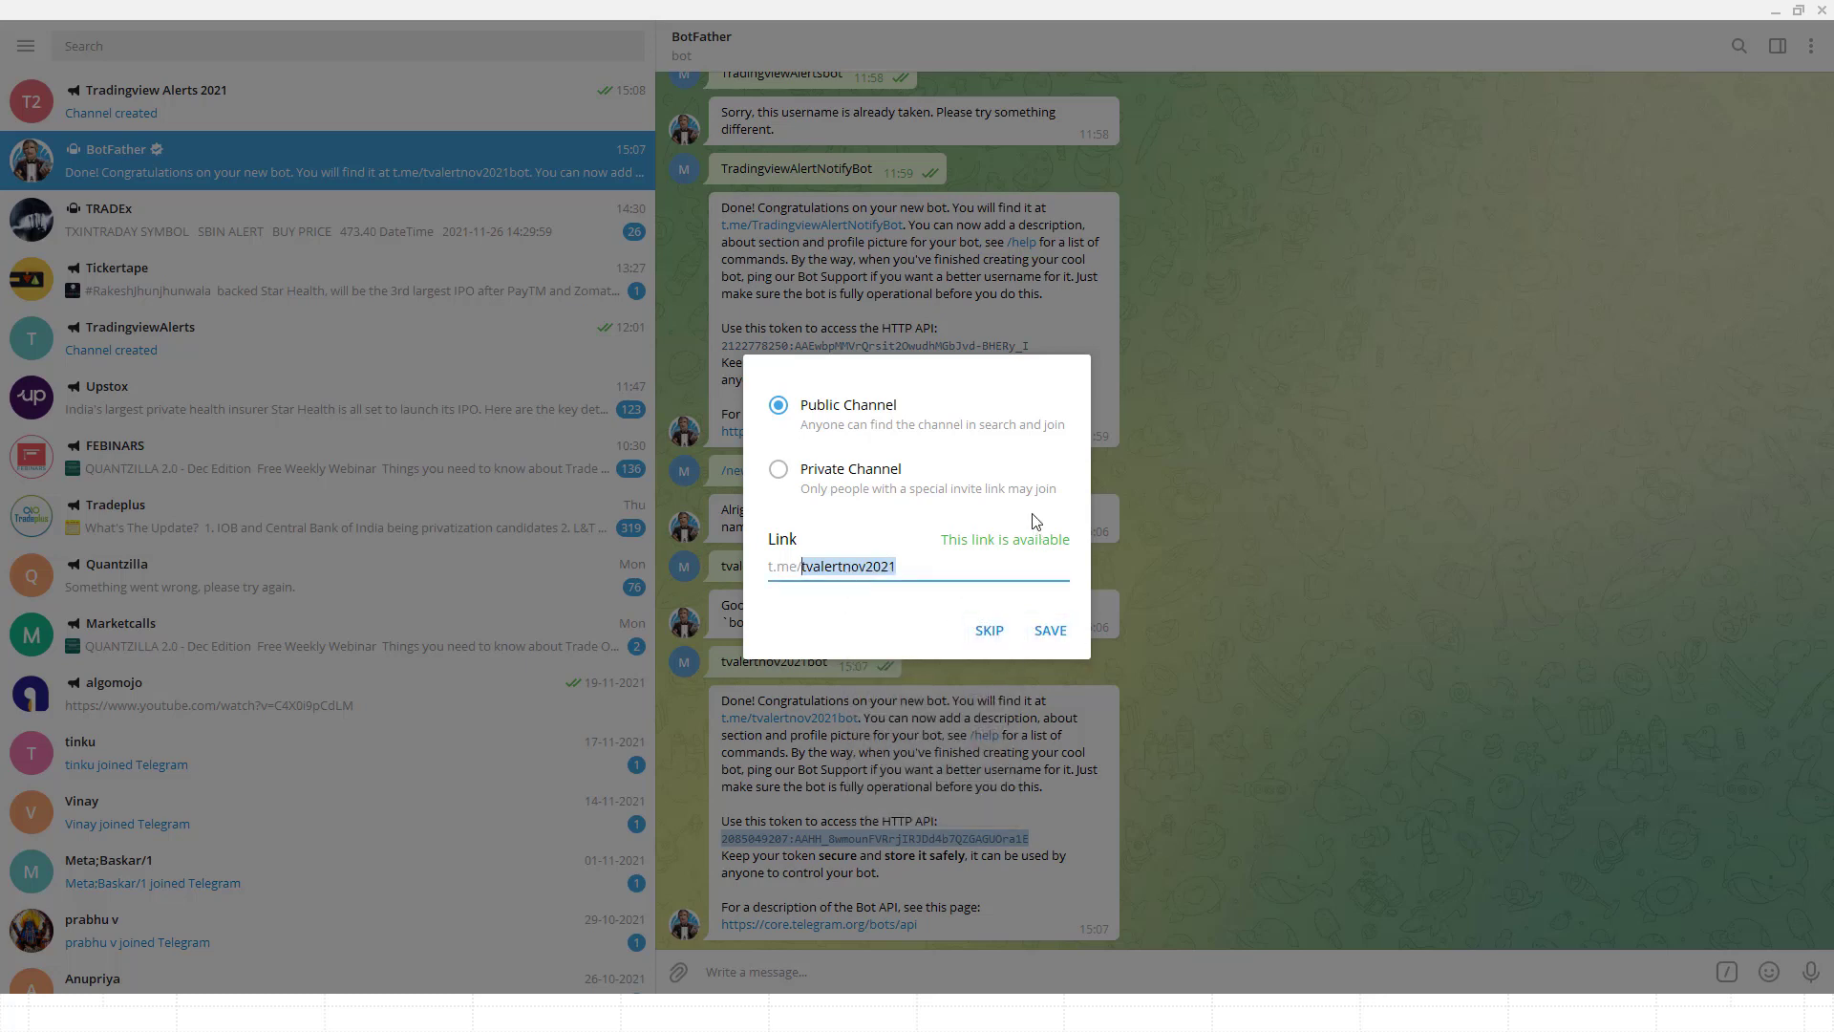
Search for a contact by name and add them as a channel member.
{"action": "left_click", "coordinate": [1061, 769]}
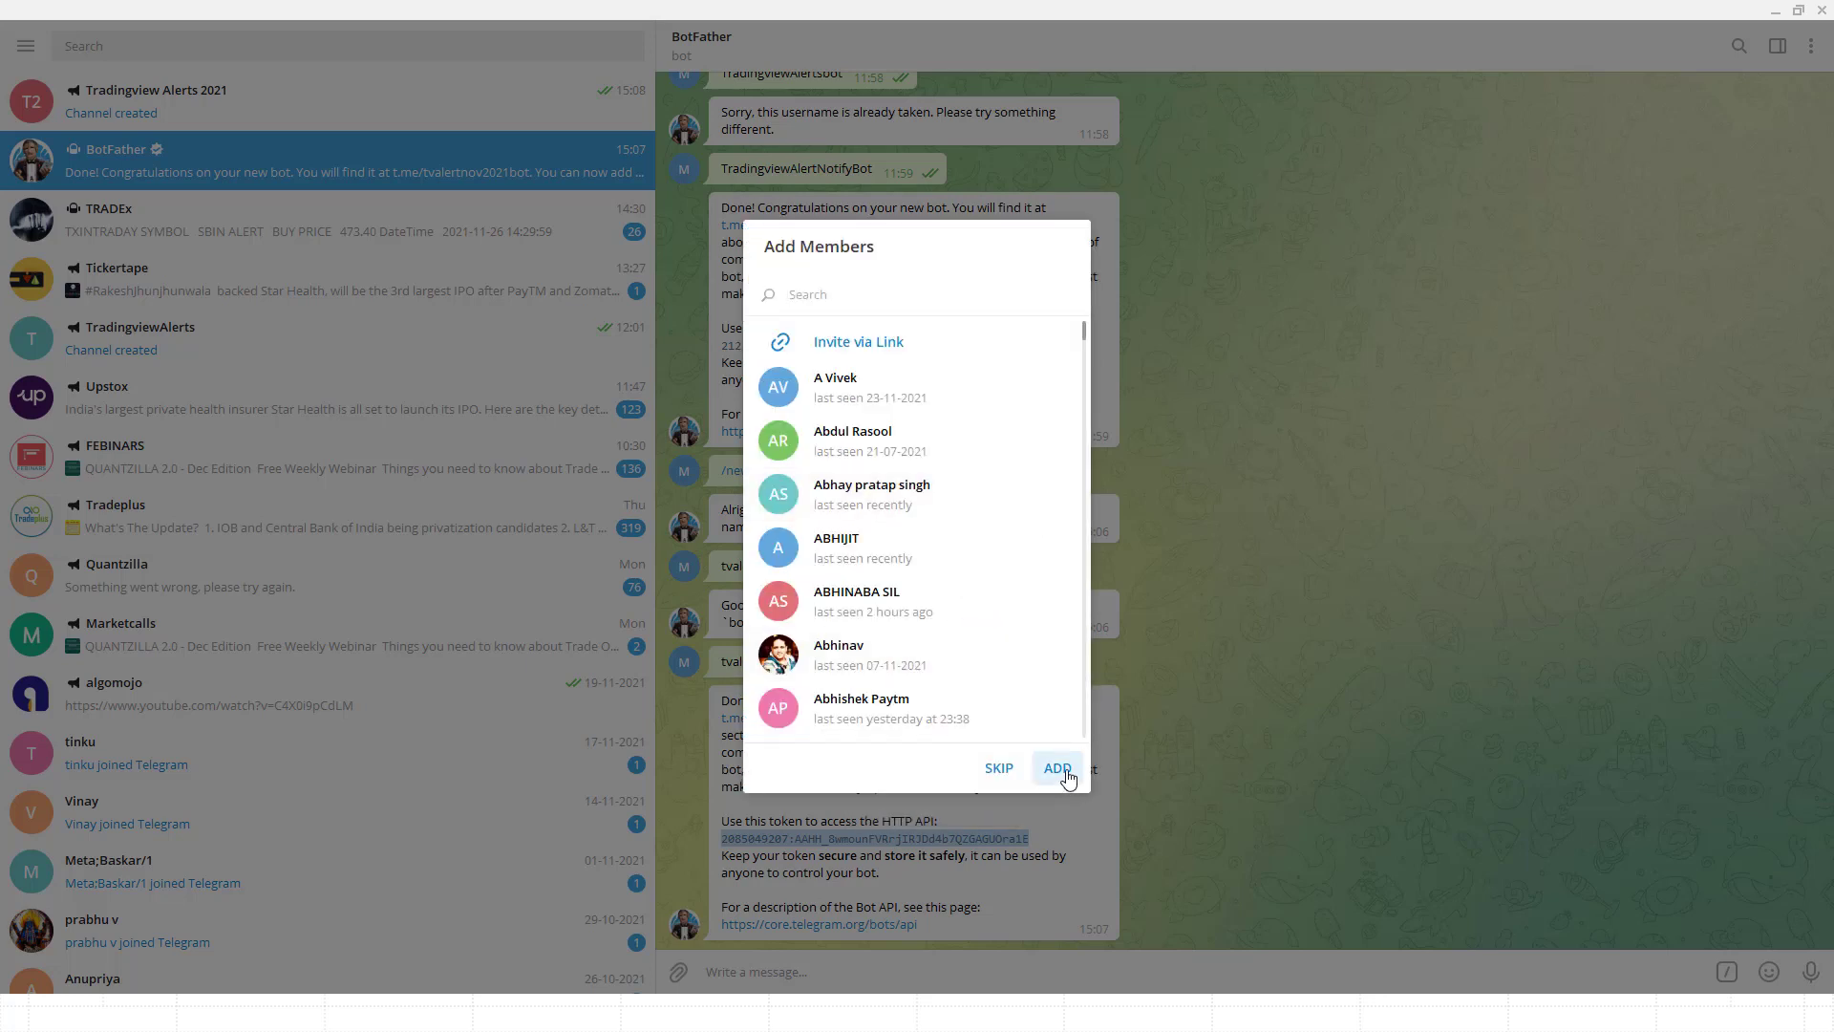
{"action": "type", "text": "rajandran"}
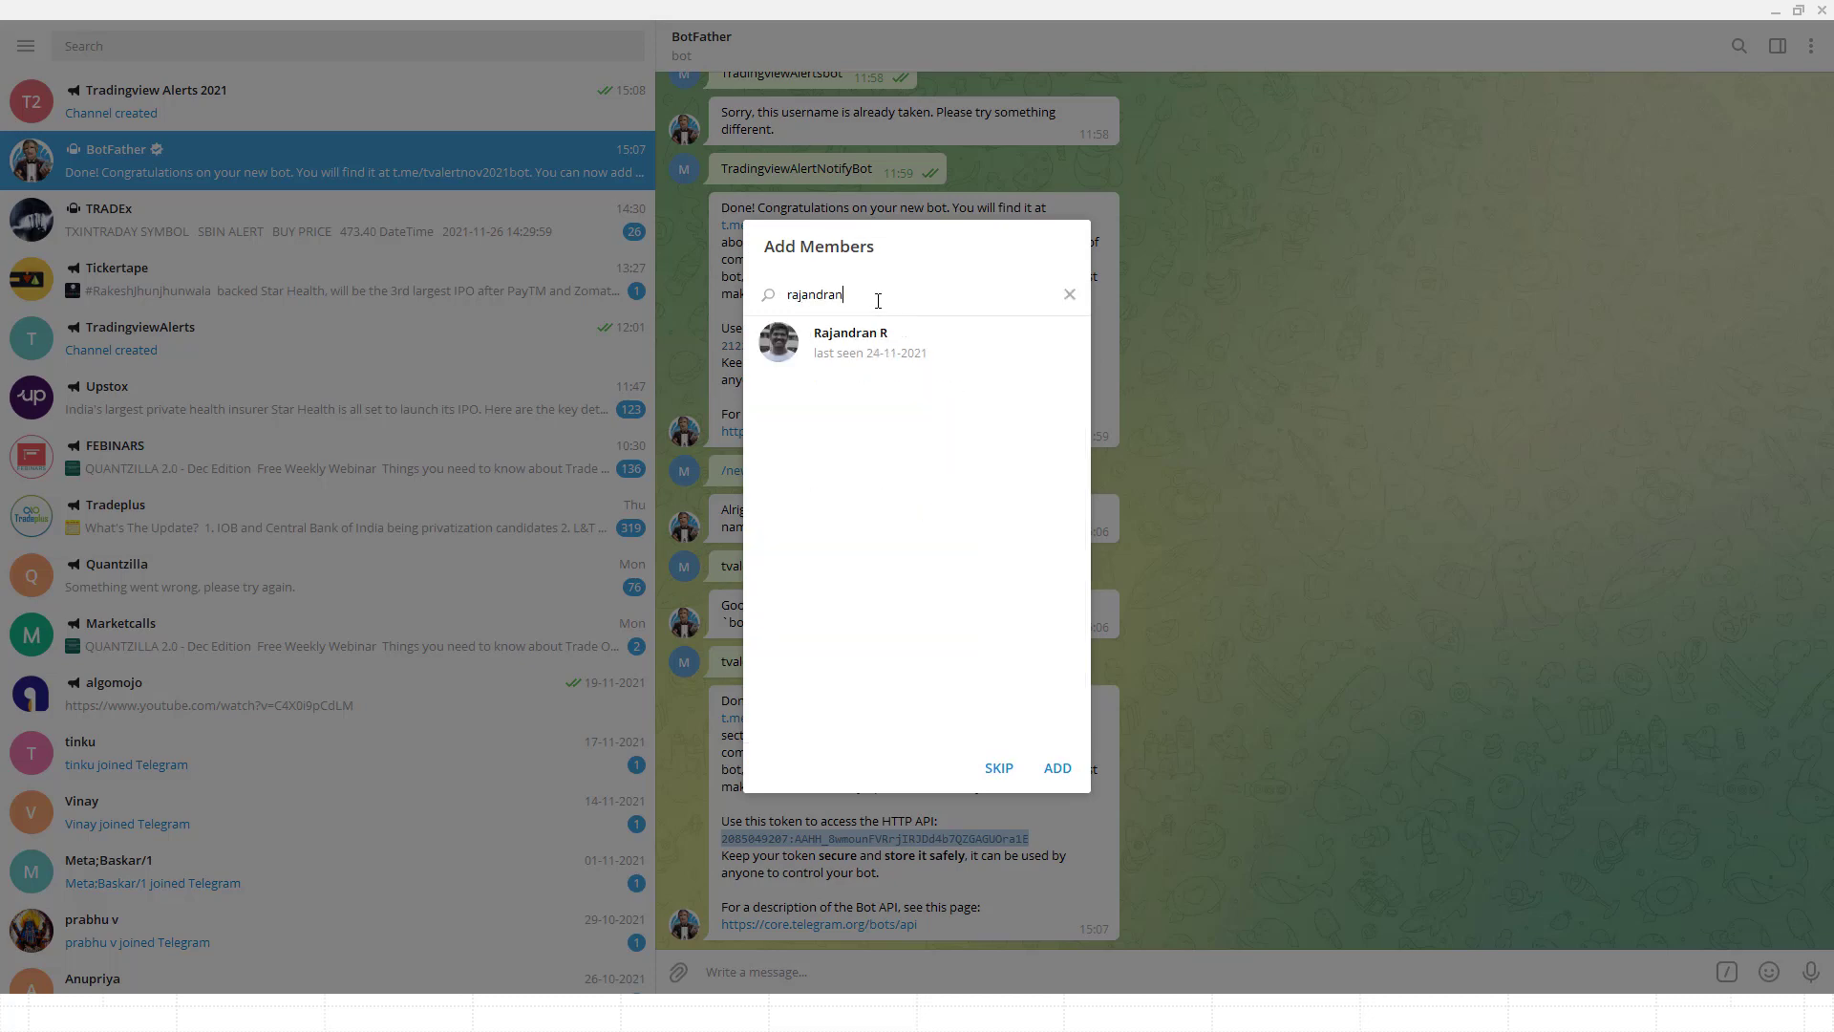
{"action": "left_click", "coordinate": [850, 344]}
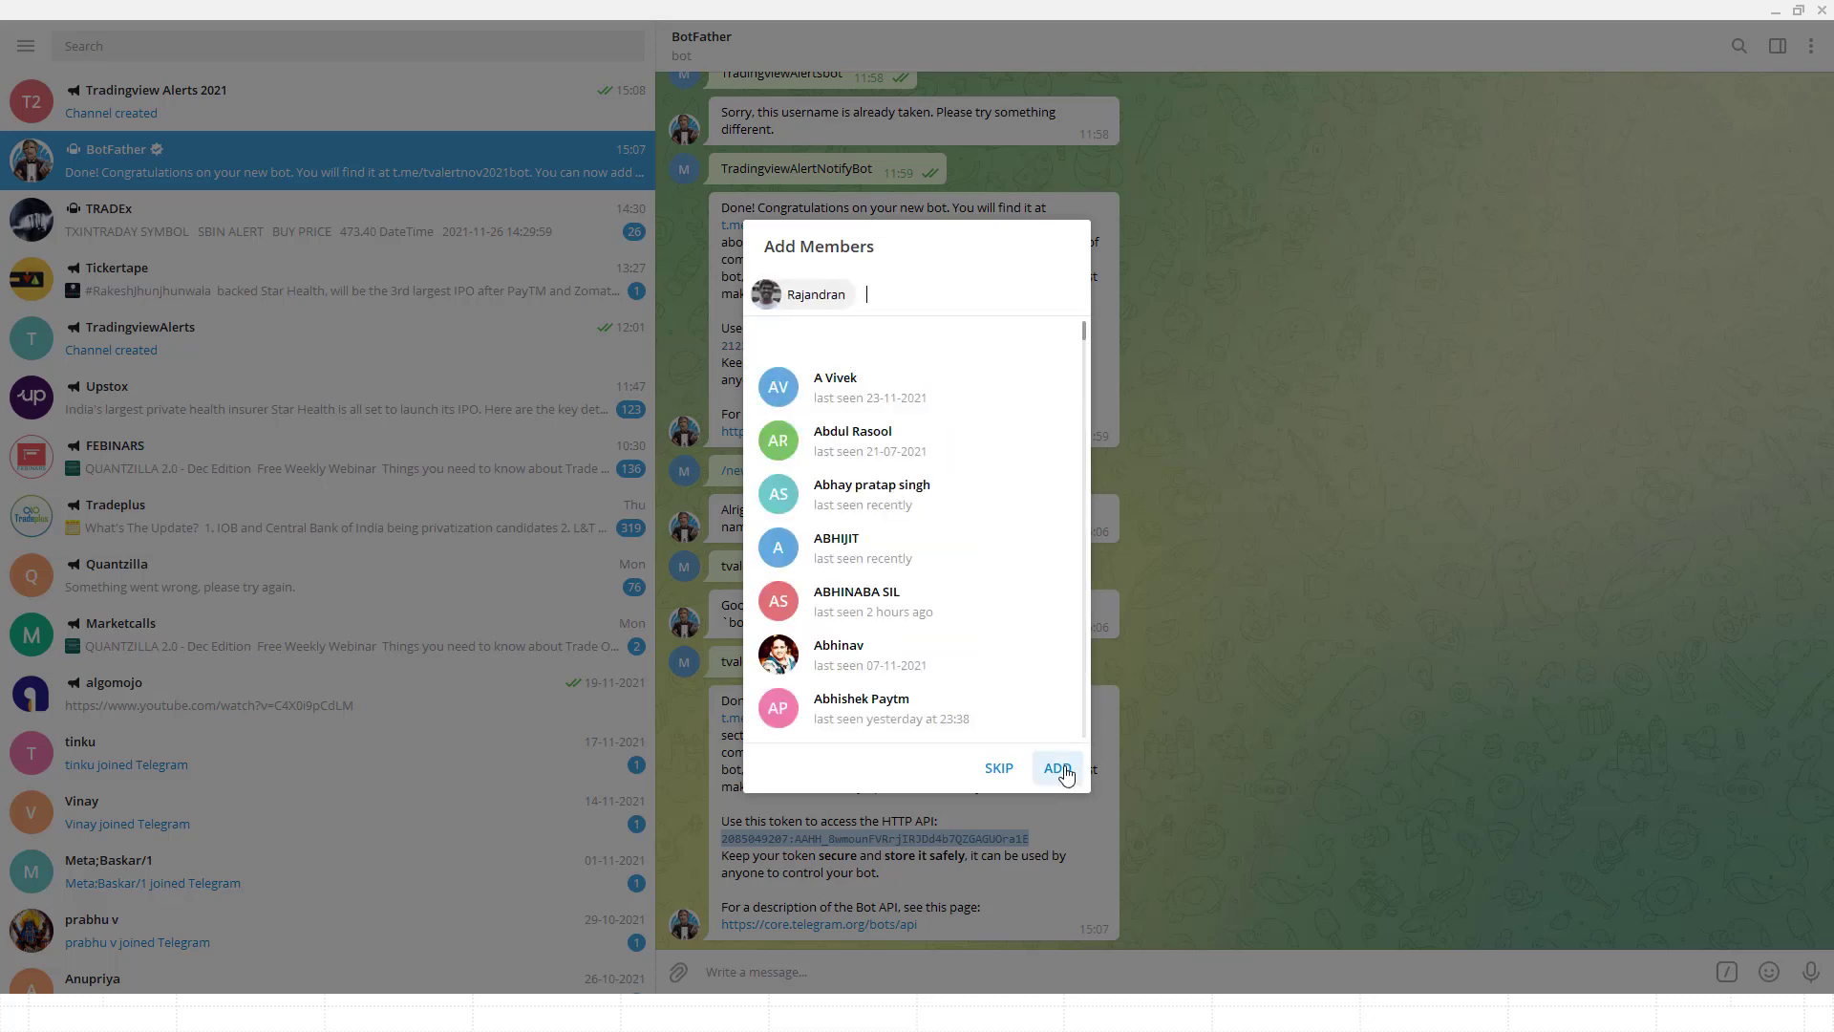
{"action": "left_click", "coordinate": [1058, 768]}
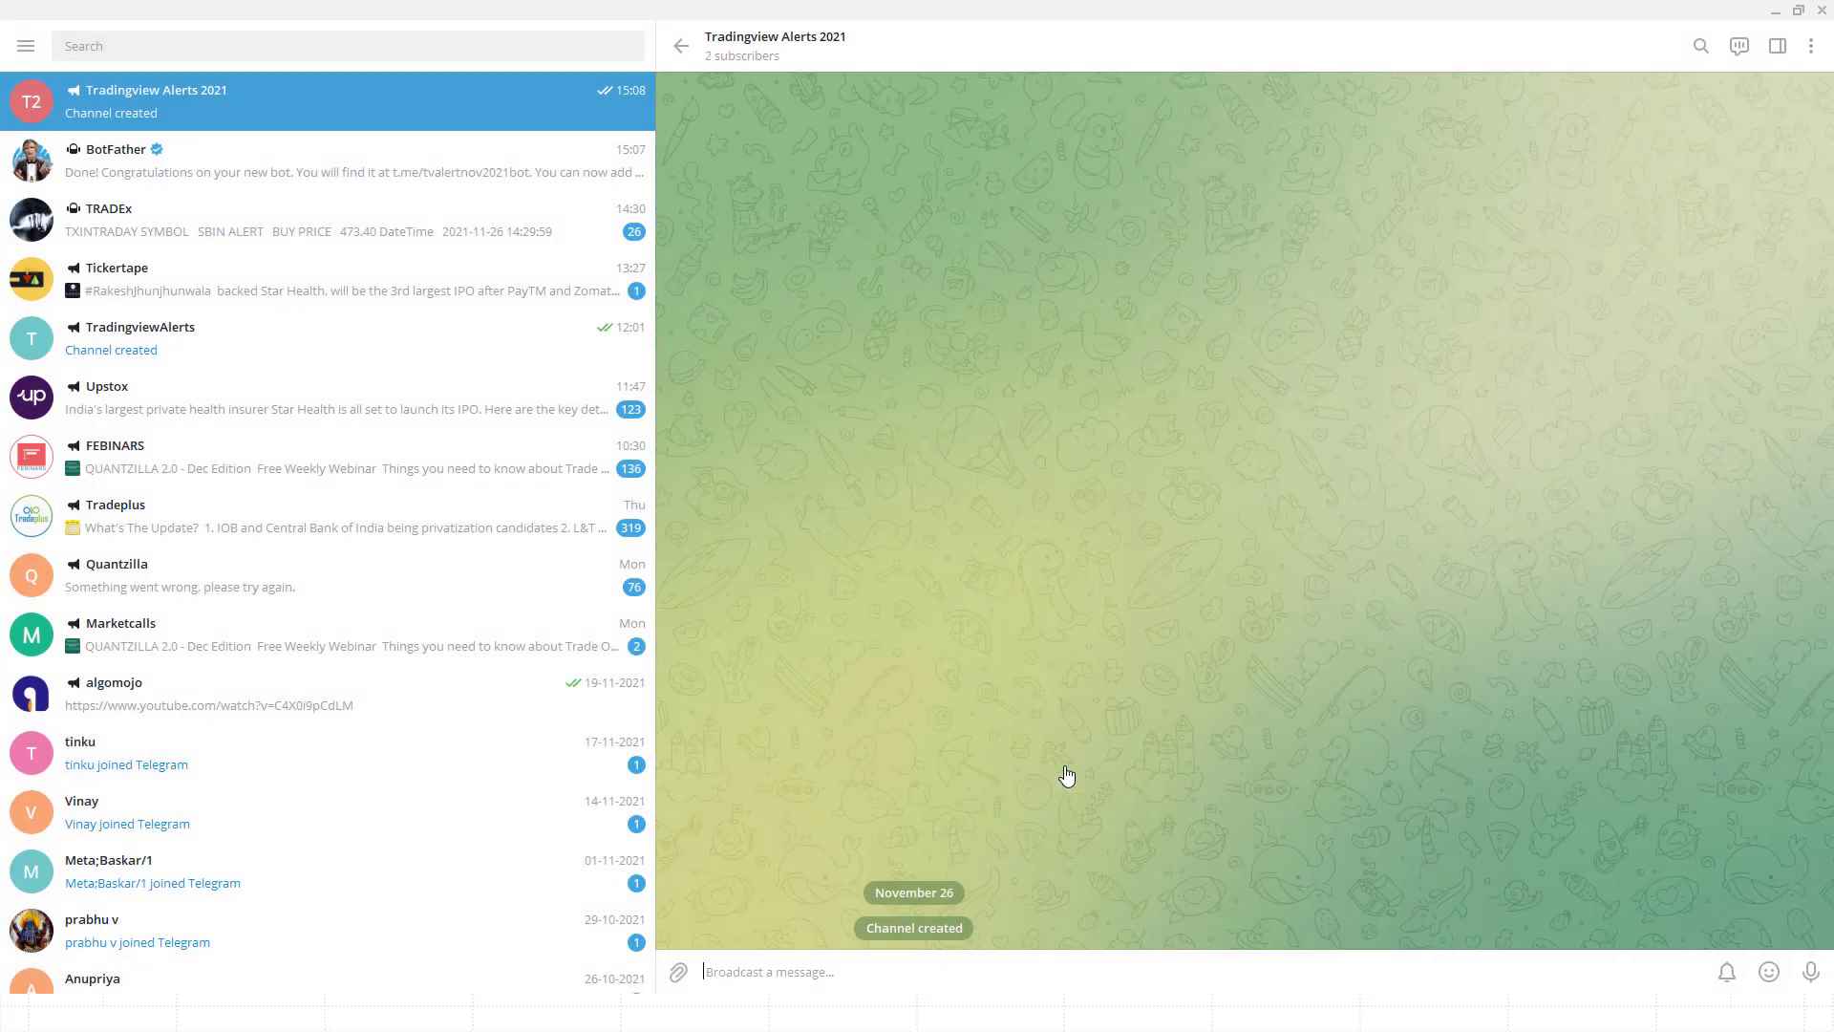
{"action": "left_click", "coordinate": [744, 63]}
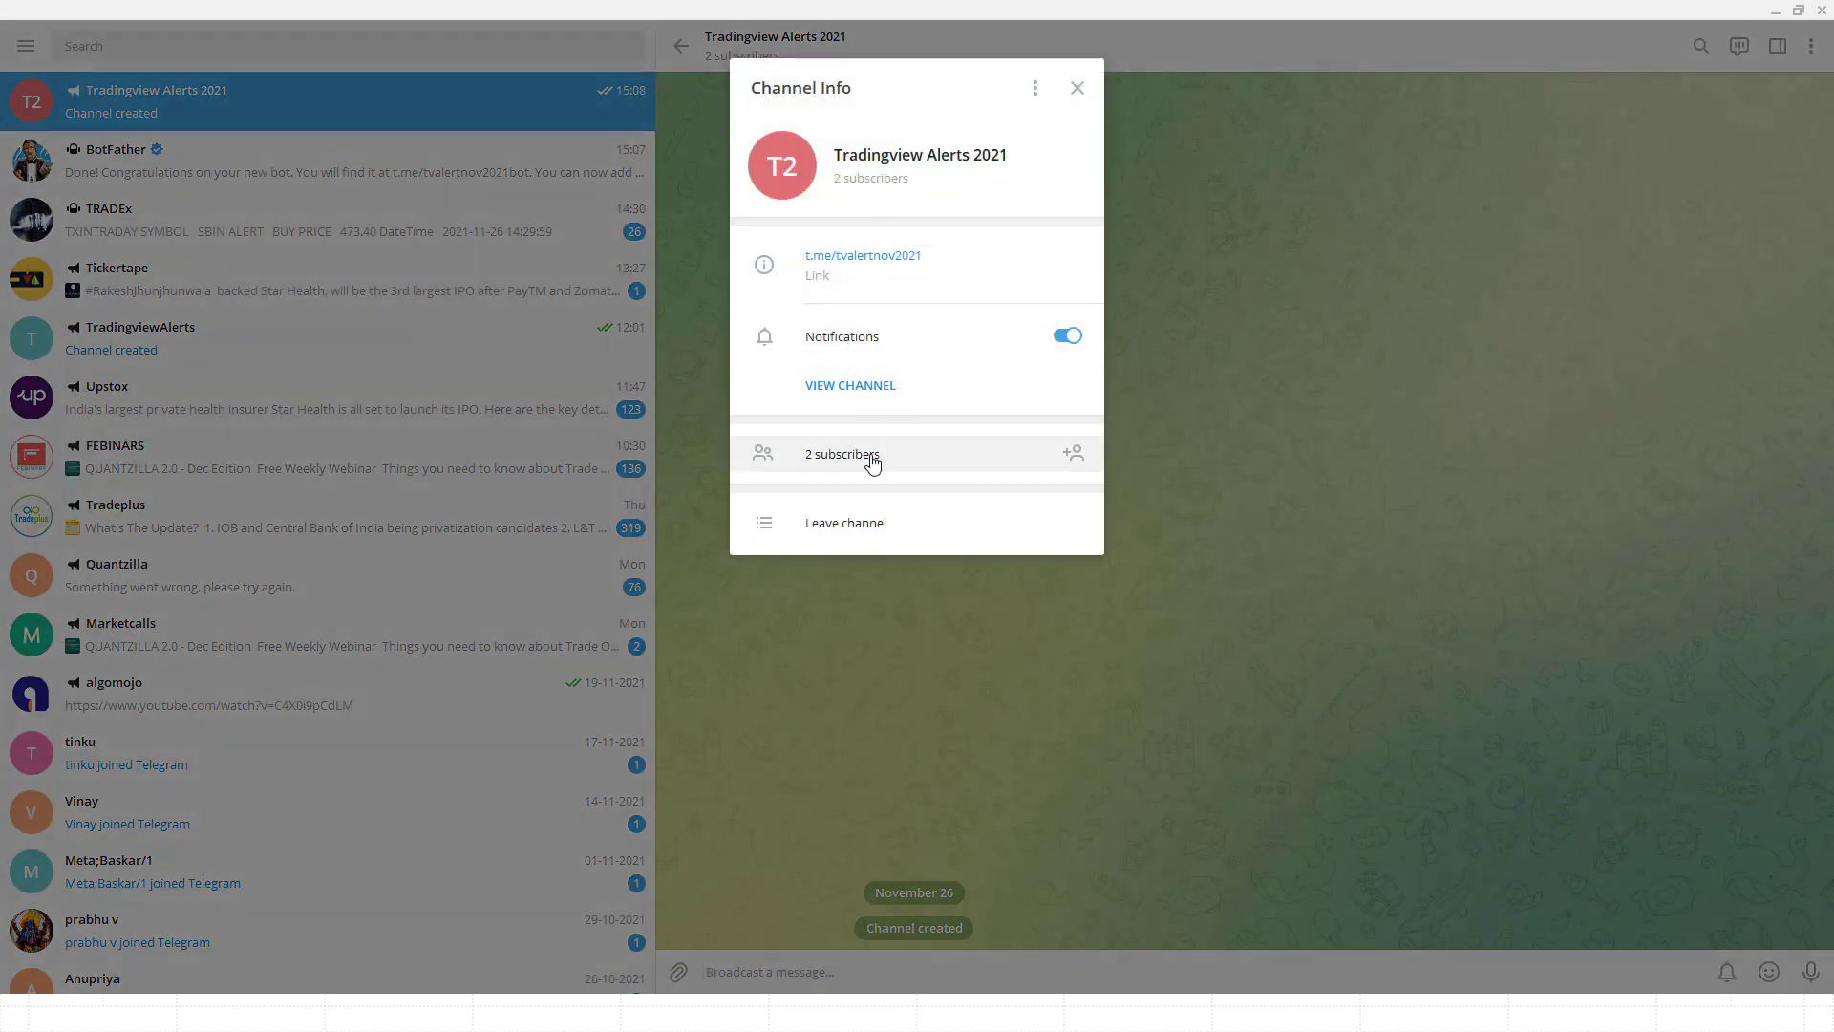
{"action": "left_click", "coordinate": [1075, 453]}
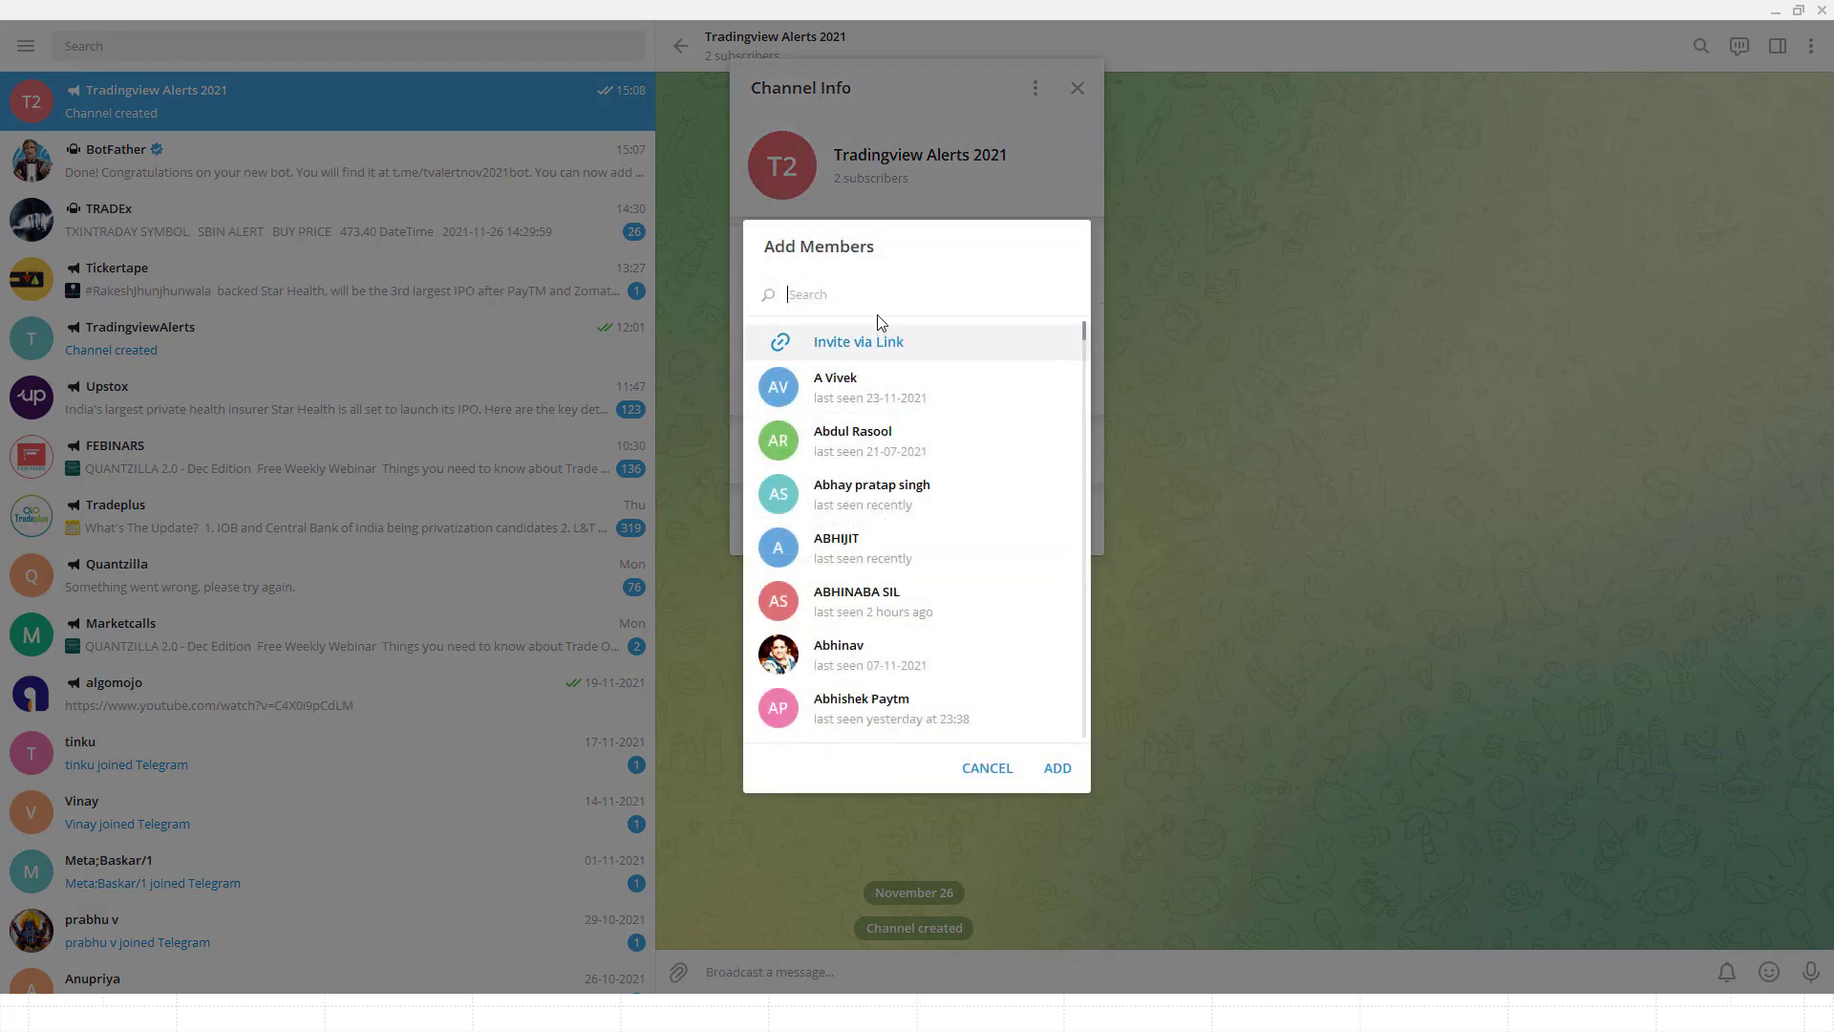
{"action": "type", "text": "@"}
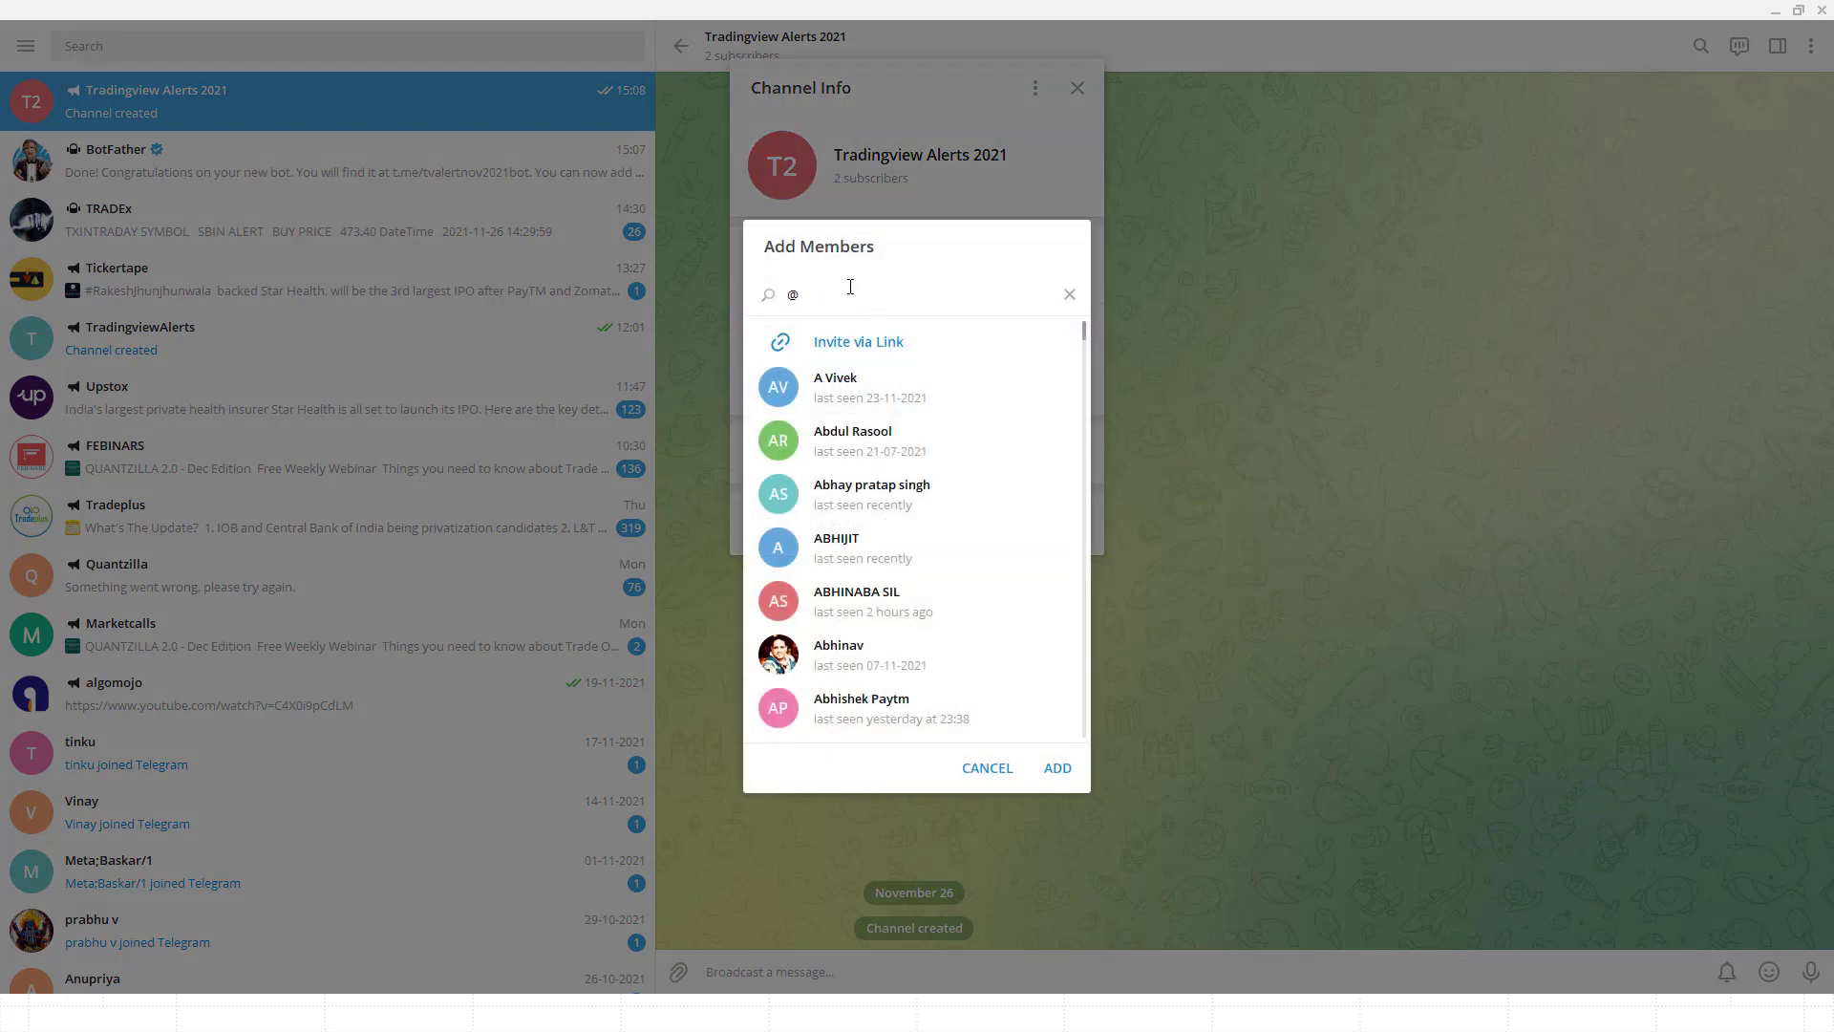
{"action": "type", "text": "tv"}
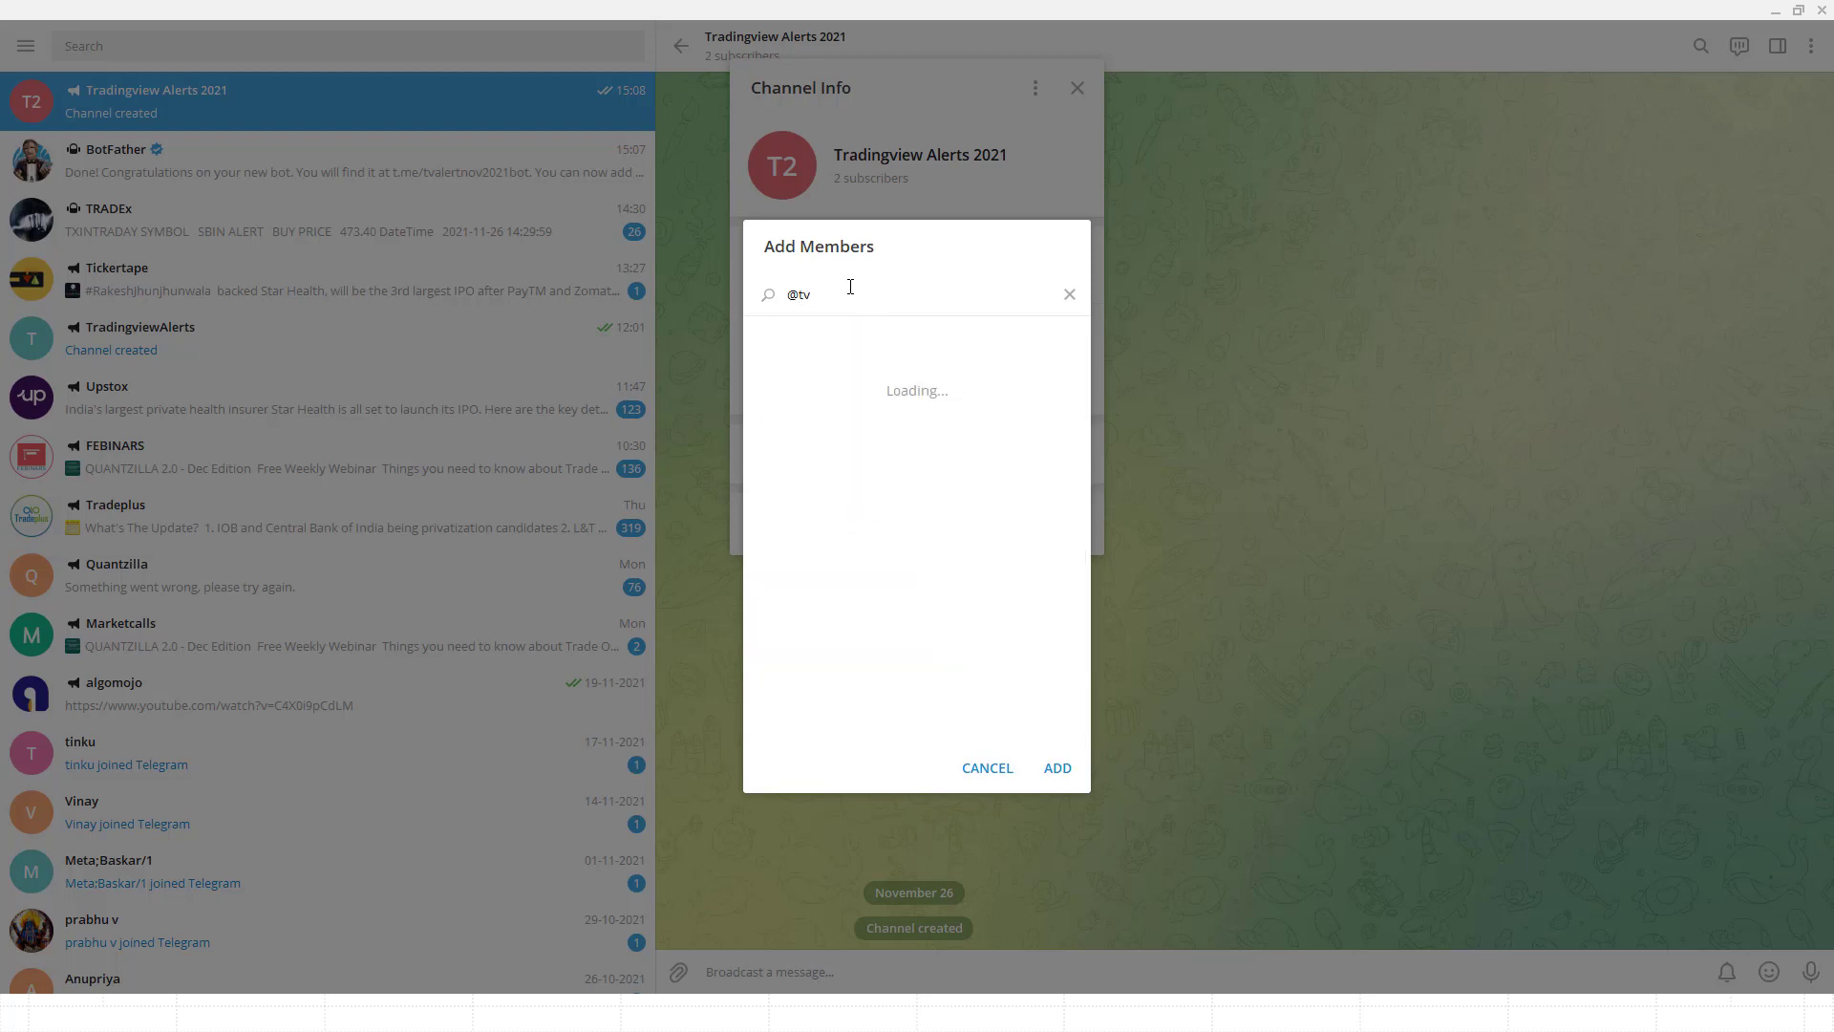
{"action": "type", "text": "alertnov2021bot"}
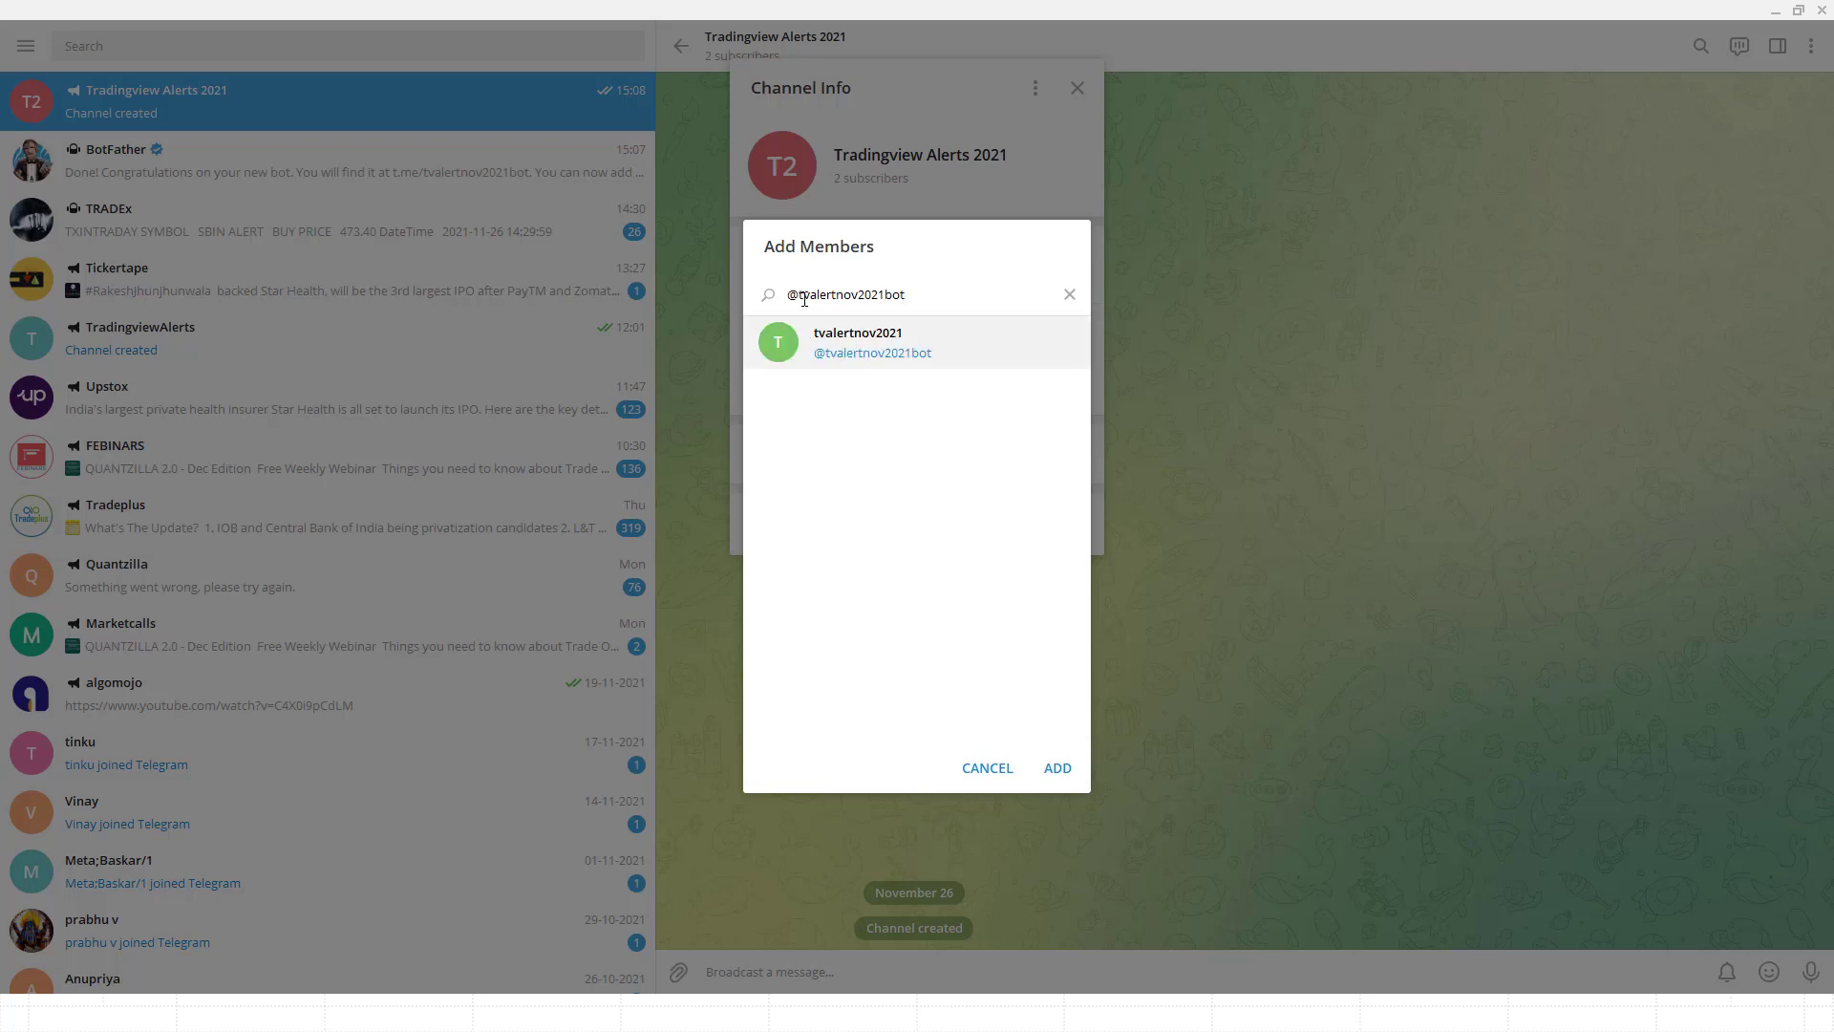
{"action": "left_click", "coordinate": [837, 348]}
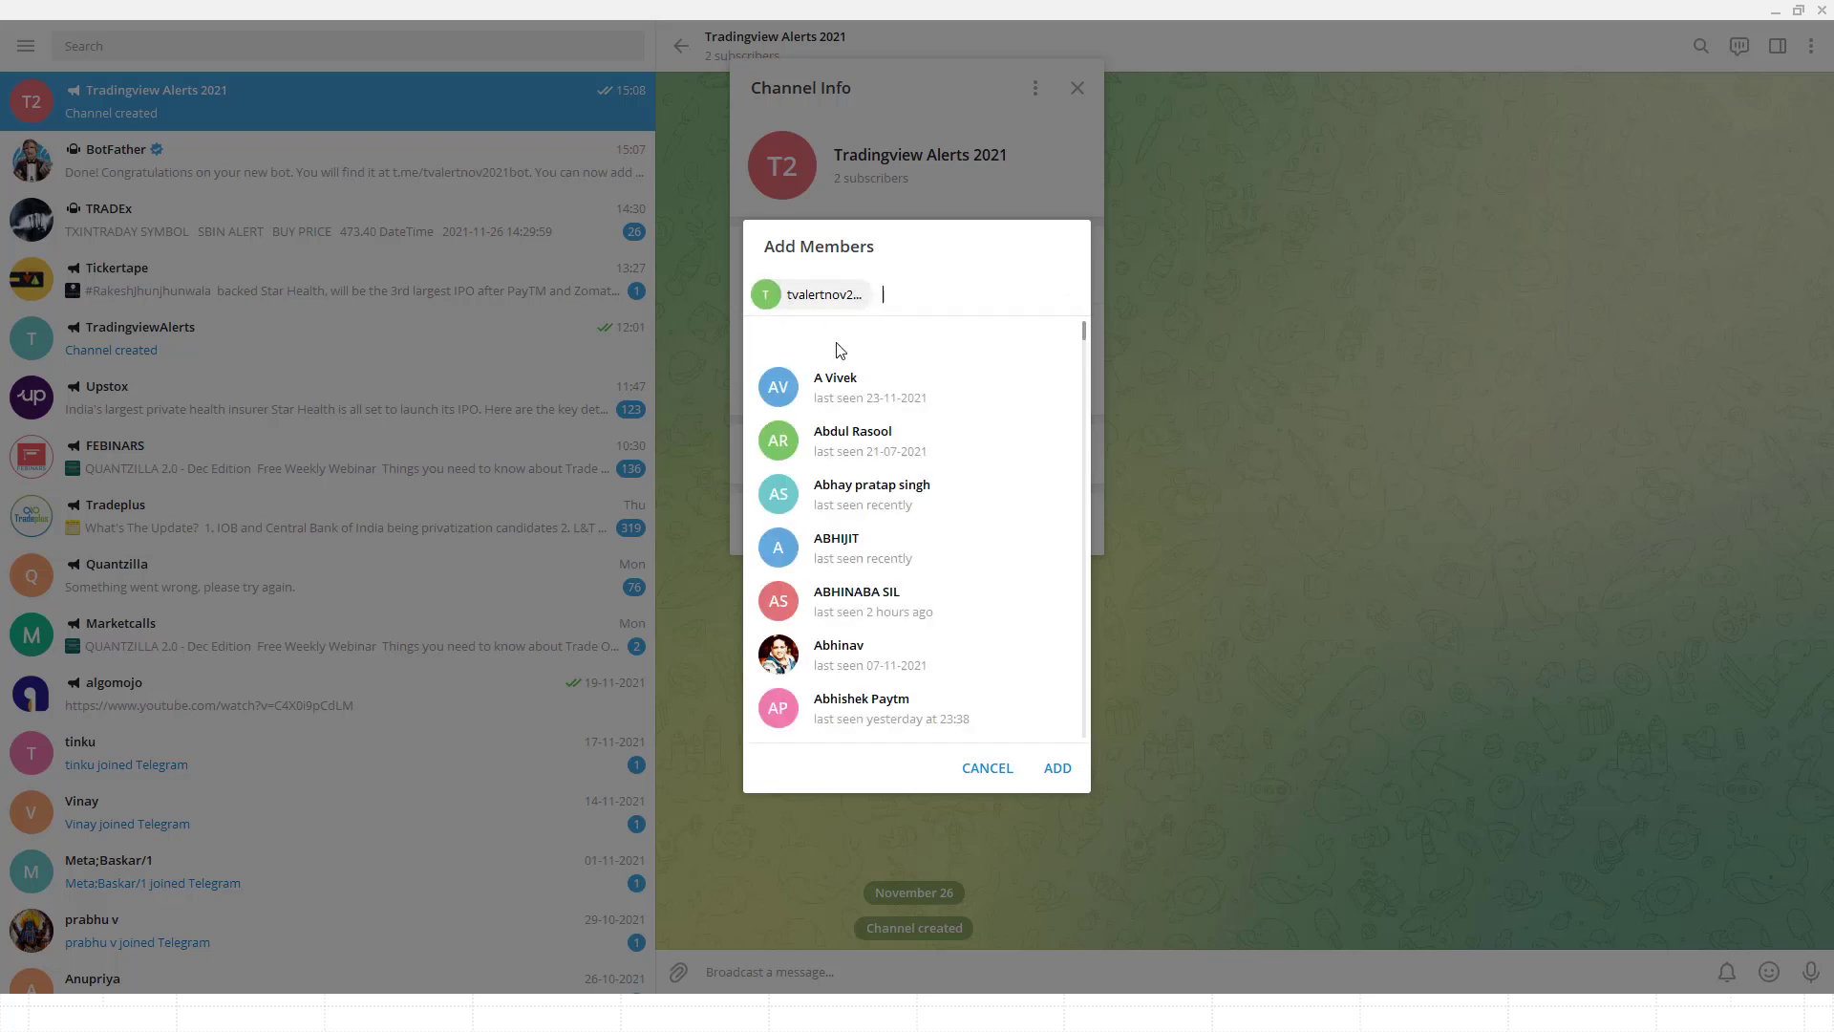
{"action": "left_click", "coordinate": [1057, 769]}
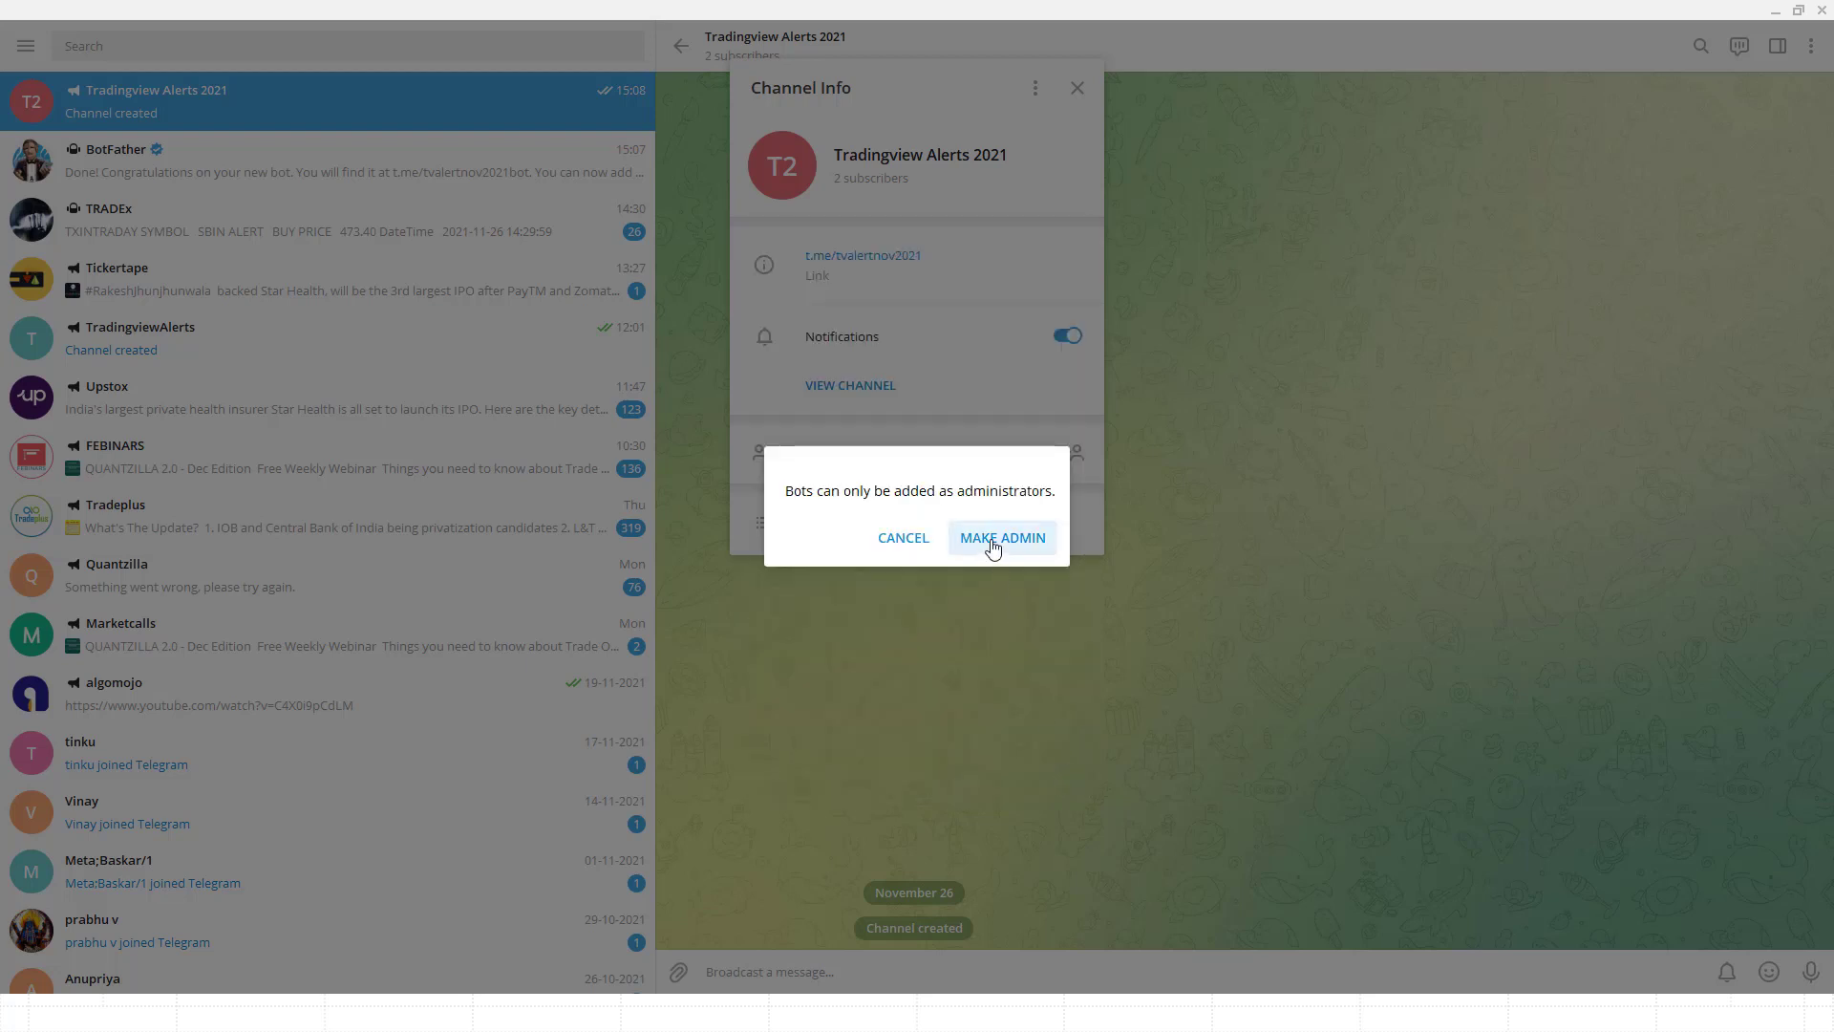
{"action": "left_click", "coordinate": [992, 547]}
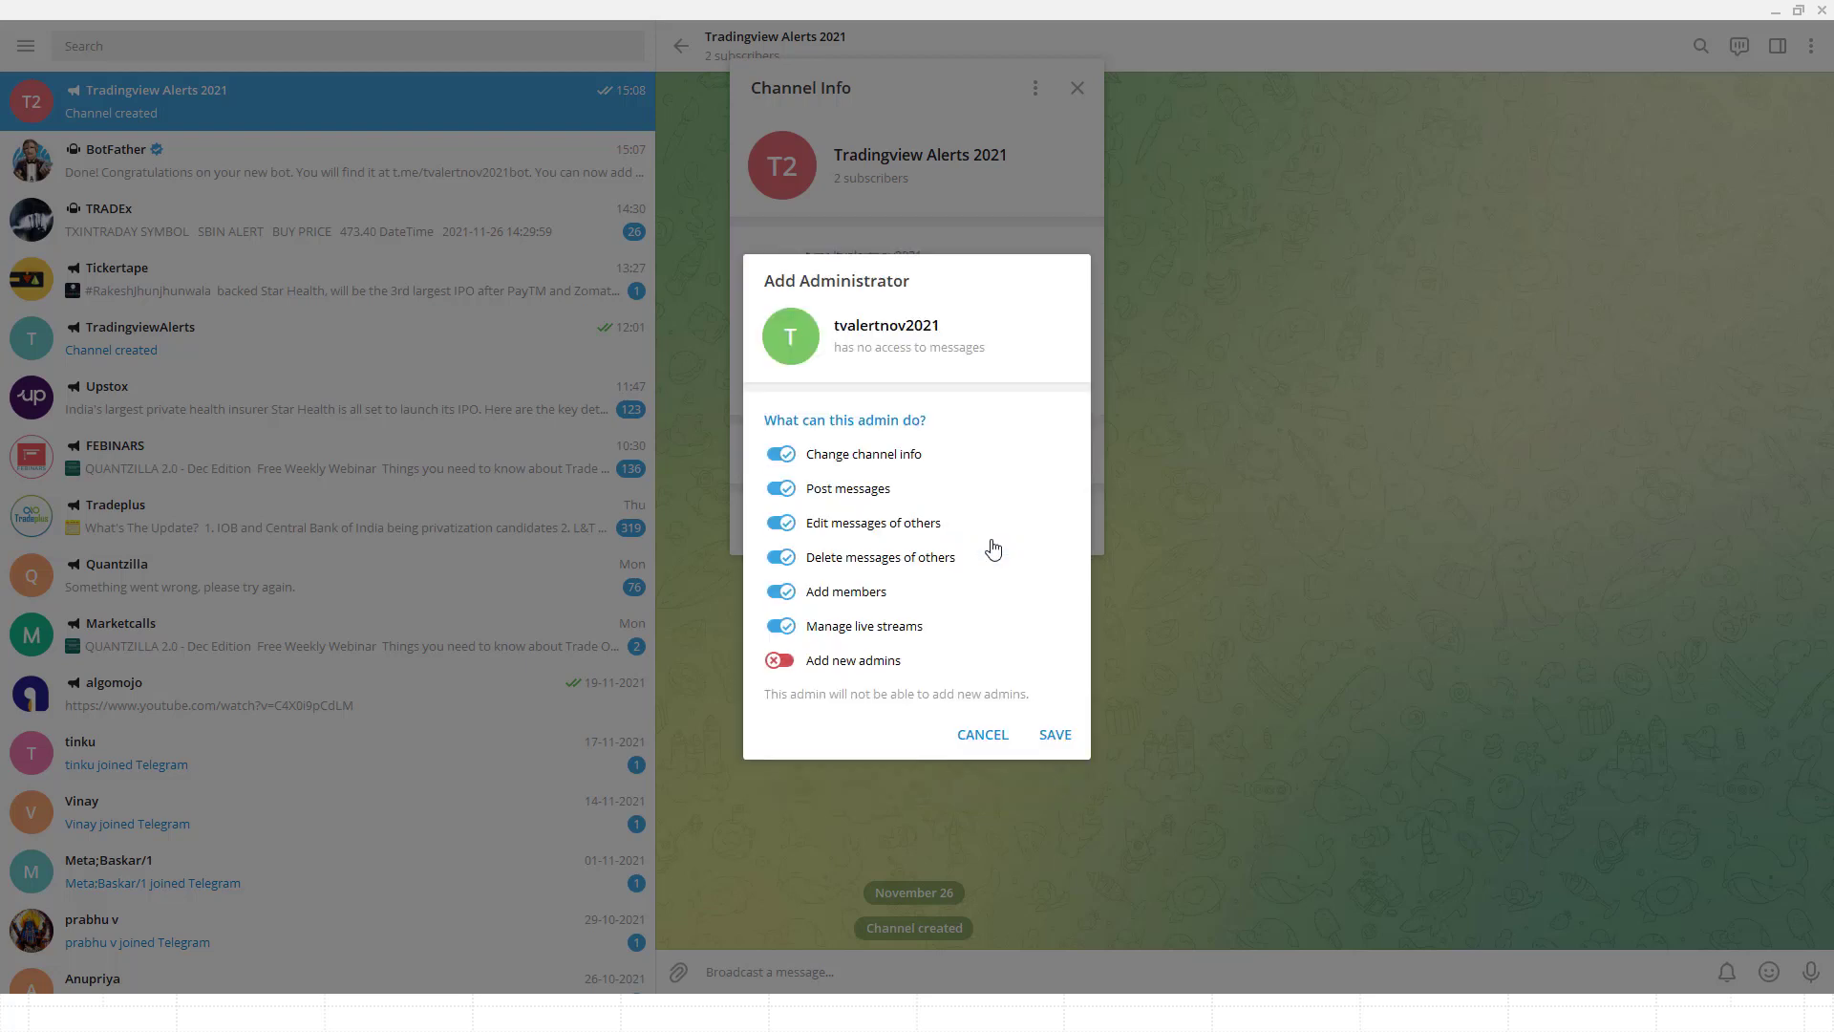
{"action": "left_click", "coordinate": [1055, 736]}
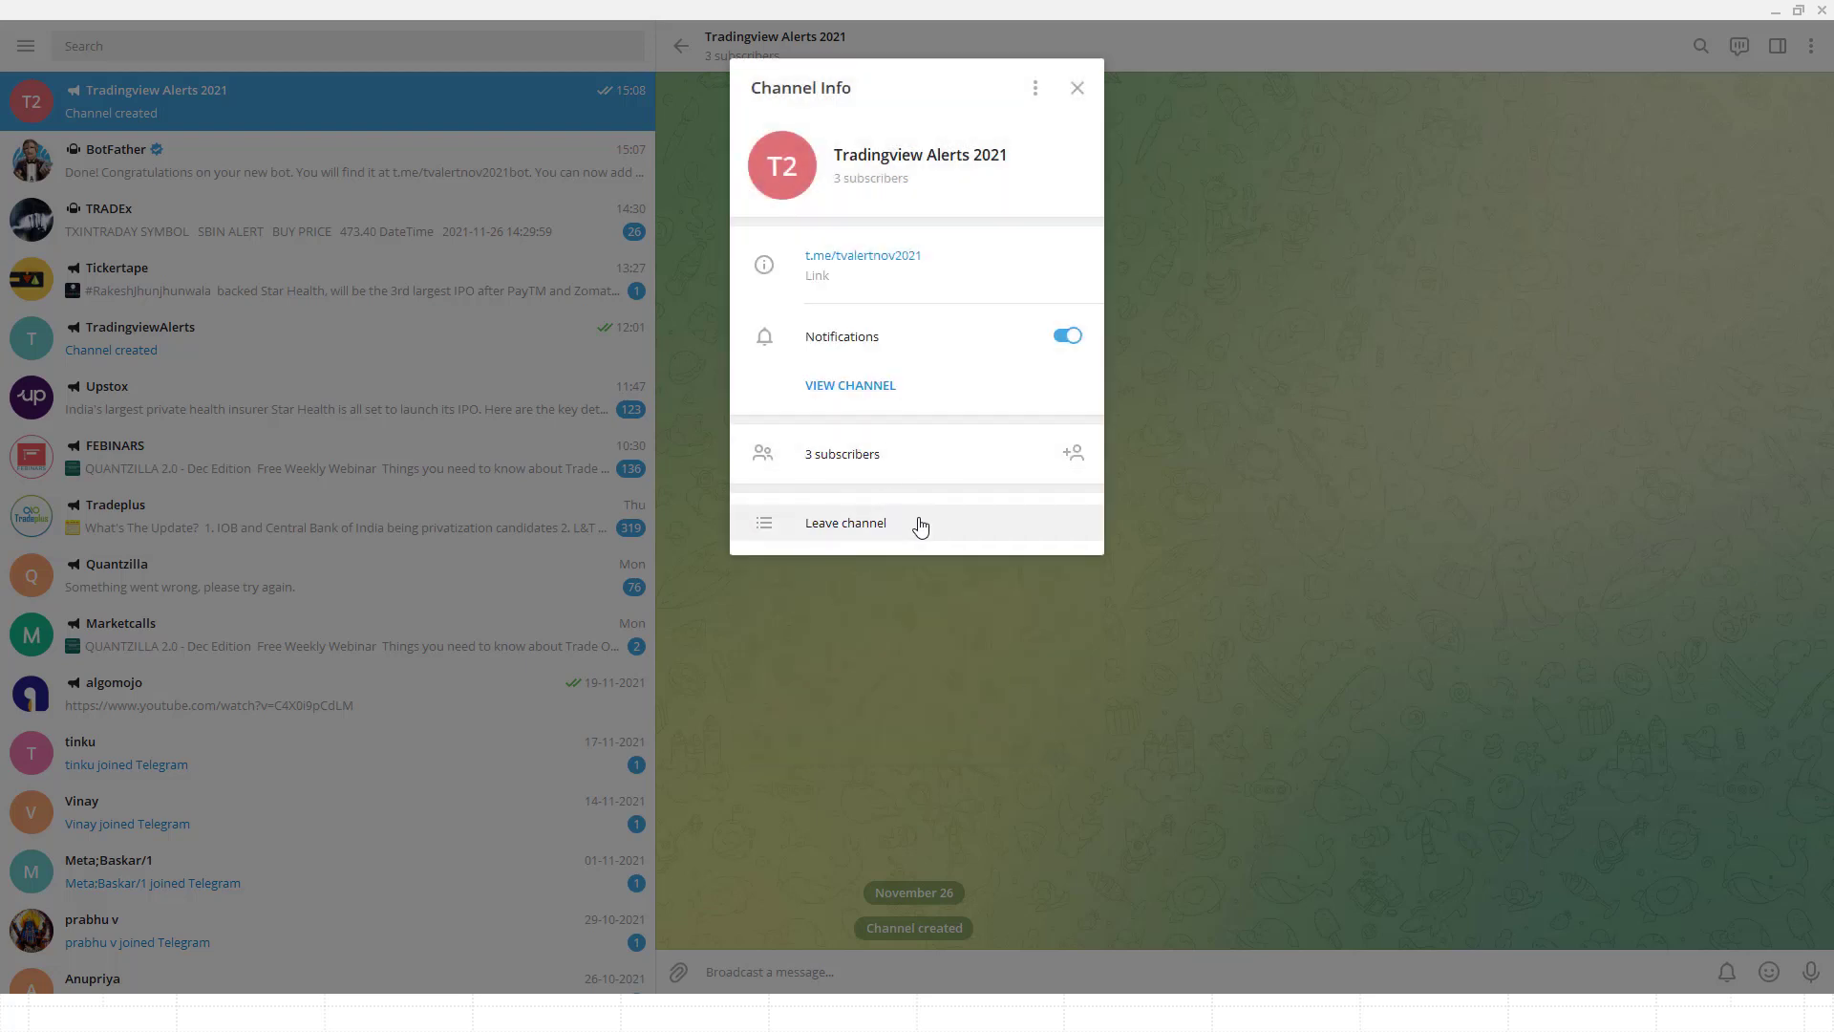